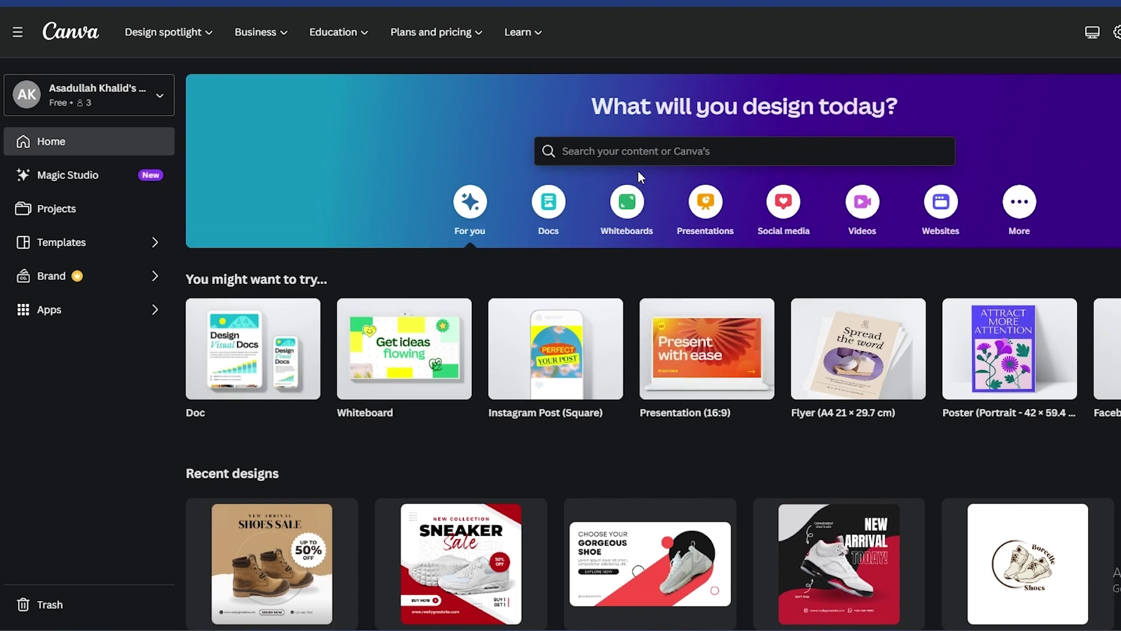
Find the journal templates, browse the designs and preview the Cream and Pink Elegant Self-Care Journal template
{"action": "left_click", "coordinate": [639, 153]}
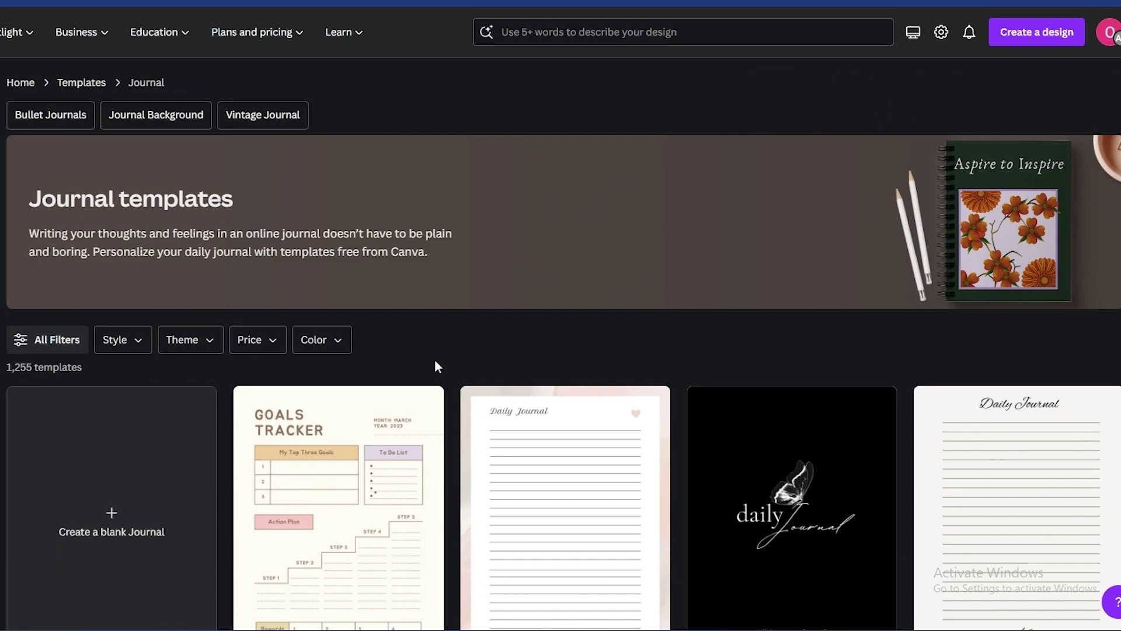
{"action": "scroll", "coordinate": [435, 365], "scroll_direction": "down", "scroll_amount": 3}
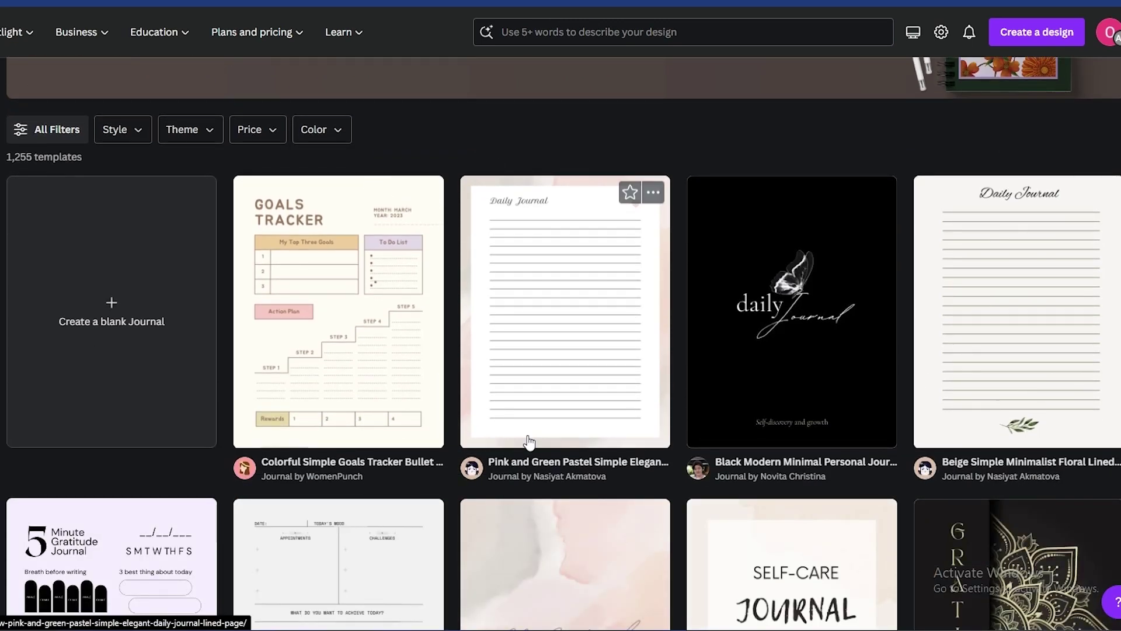
{"action": "scroll", "coordinate": [94, 403], "scroll_direction": "down", "scroll_amount": 2}
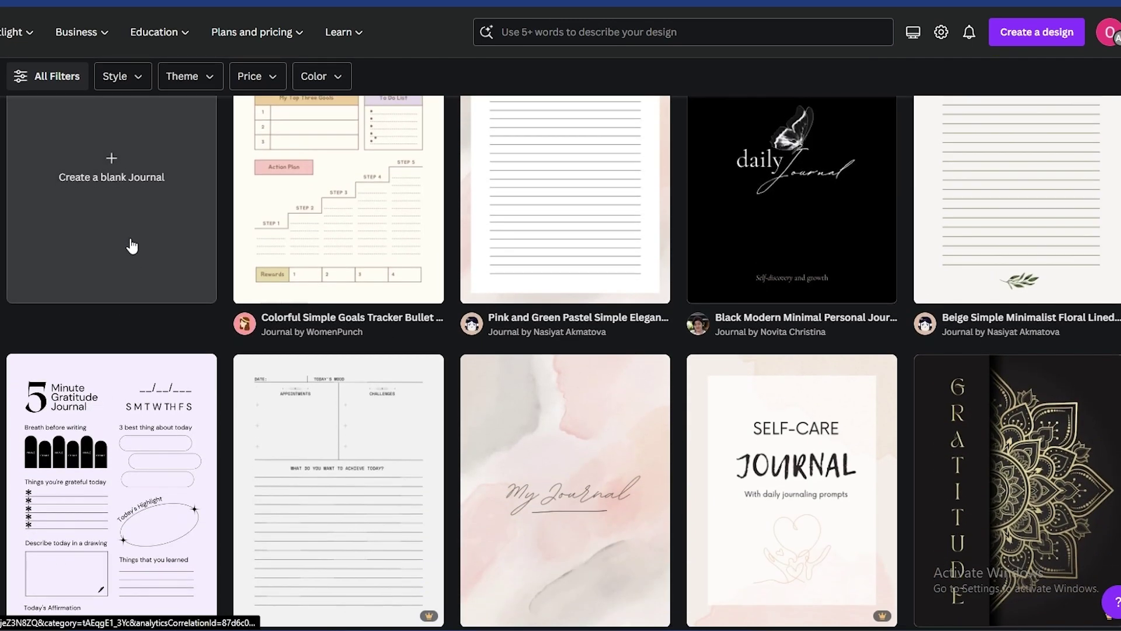
{"action": "scroll", "coordinate": [126, 262], "scroll_direction": "down", "scroll_amount": 3}
{"action": "scroll", "coordinate": [330, 264], "scroll_direction": "up", "scroll_amount": 4}
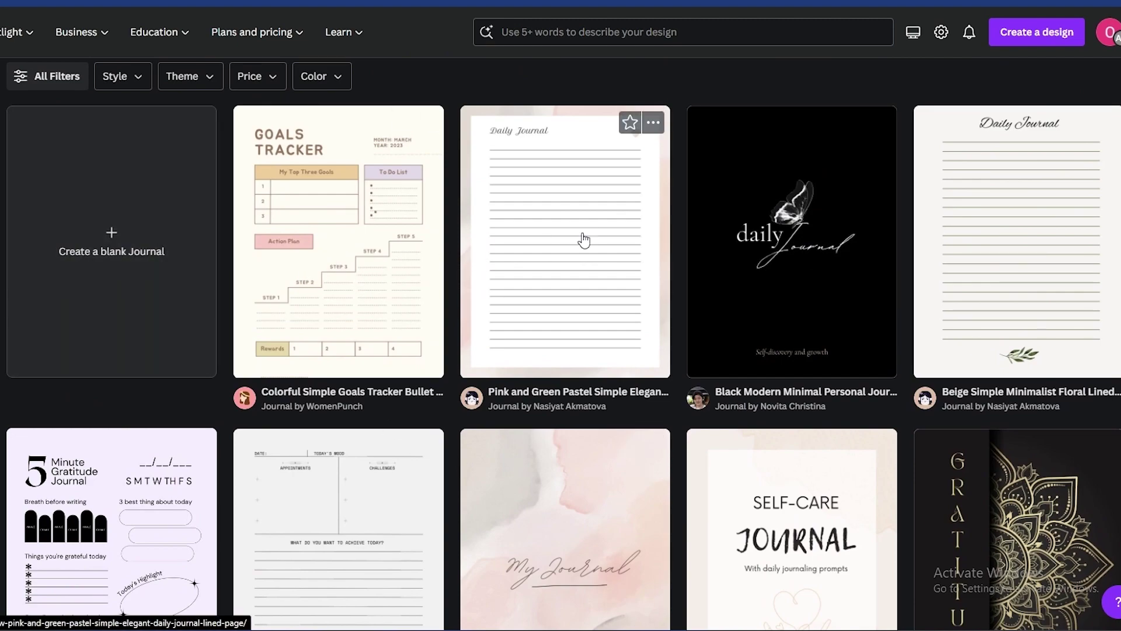
{"action": "scroll", "coordinate": [584, 239], "scroll_direction": "down", "scroll_amount": 2}
{"action": "scroll", "coordinate": [582, 240], "scroll_direction": "down", "scroll_amount": 2}
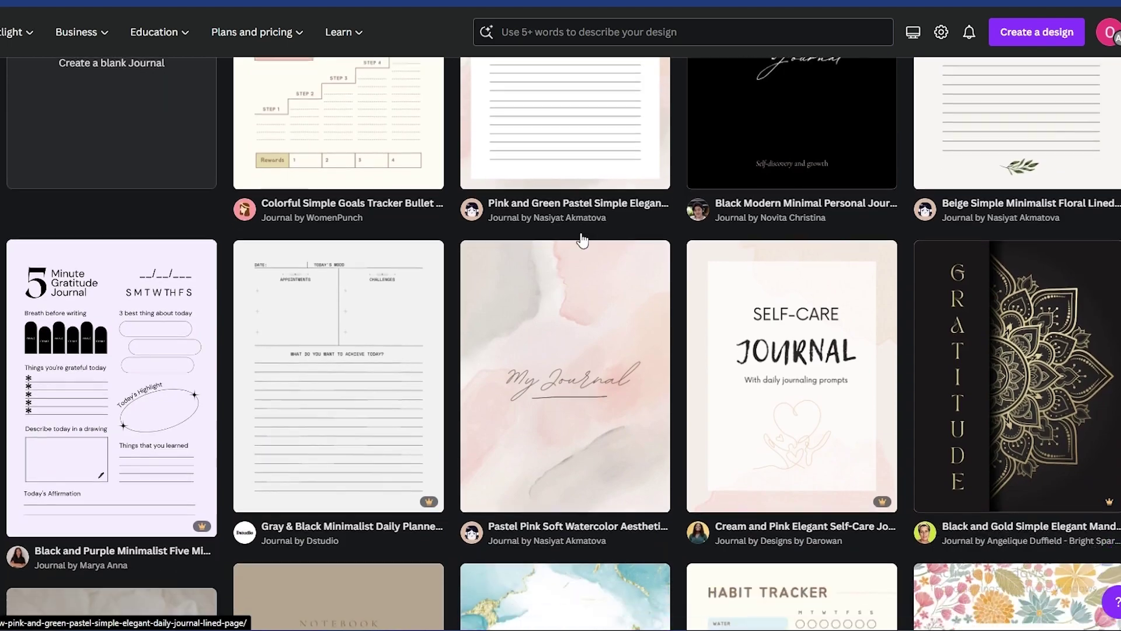
{"action": "left_click", "coordinate": [765, 305]}
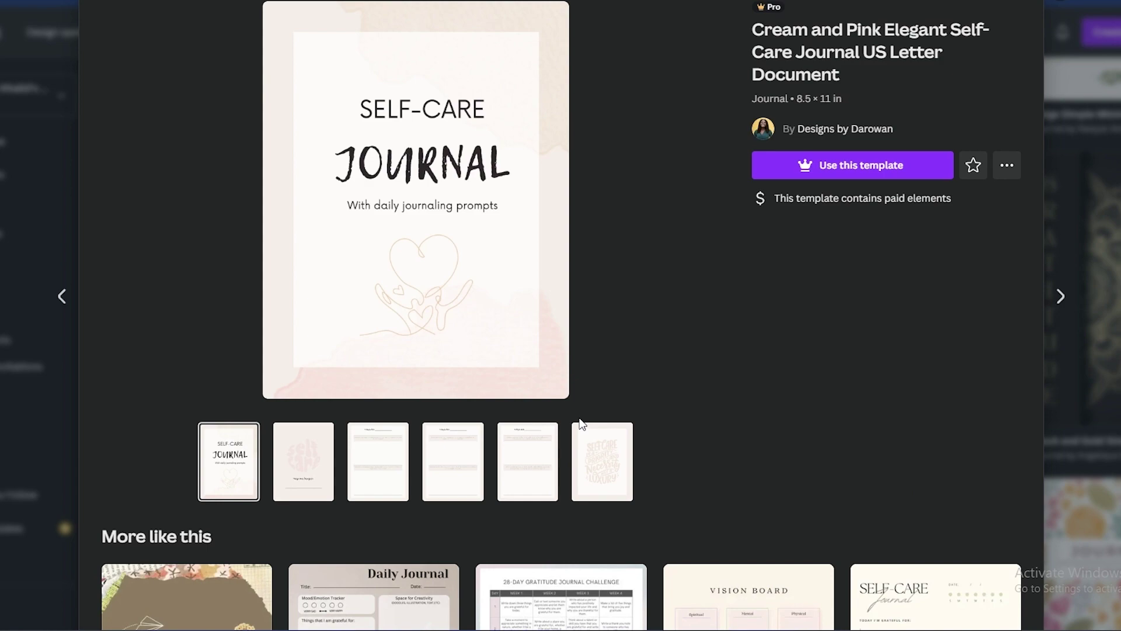
{"action": "left_click", "coordinate": [1064, 9]}
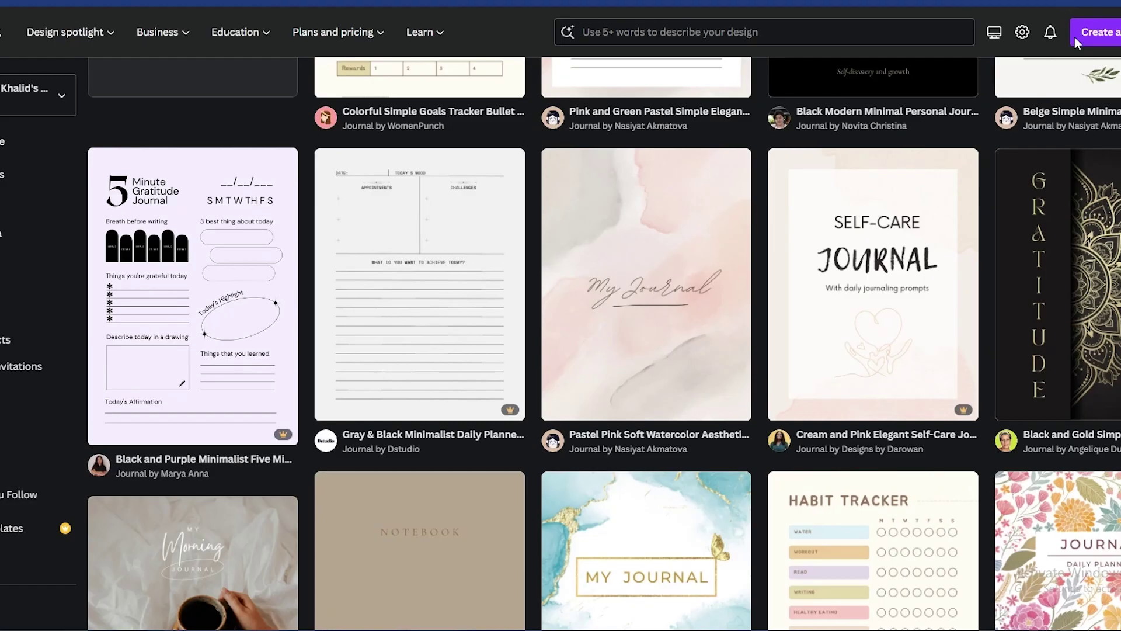
Choose the Brown Simple Minimalist Notebook and Journal template and open it for customizing
{"action": "scroll", "coordinate": [793, 459], "scroll_direction": "down", "scroll_amount": 3}
{"action": "scroll", "coordinate": [794, 470], "scroll_direction": "down", "scroll_amount": 3}
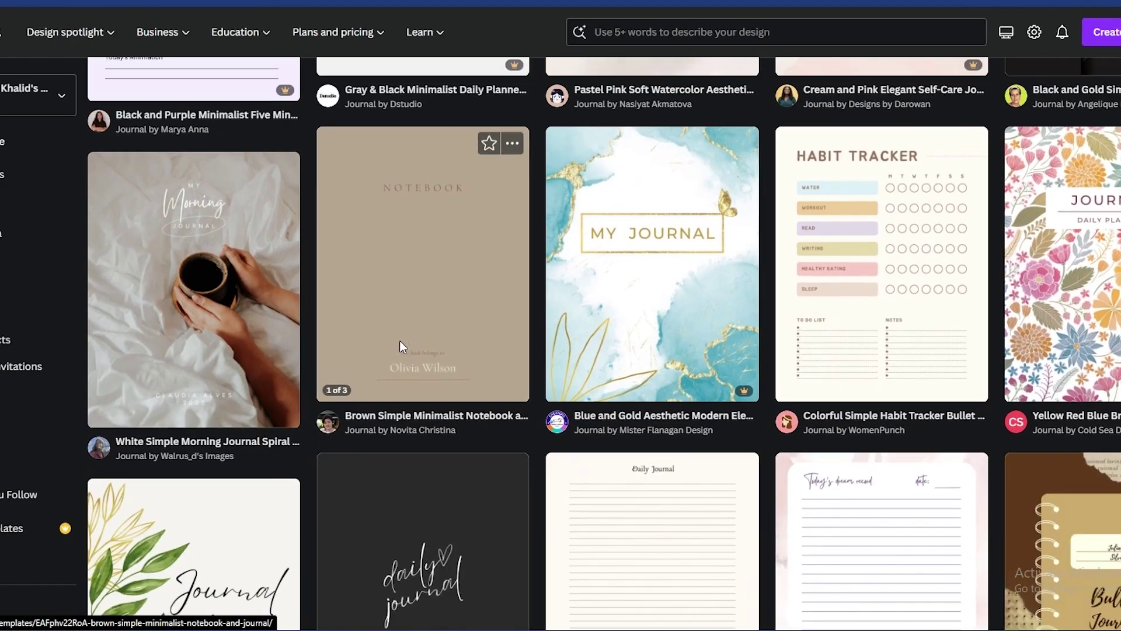
{"action": "left_click", "coordinate": [399, 340]}
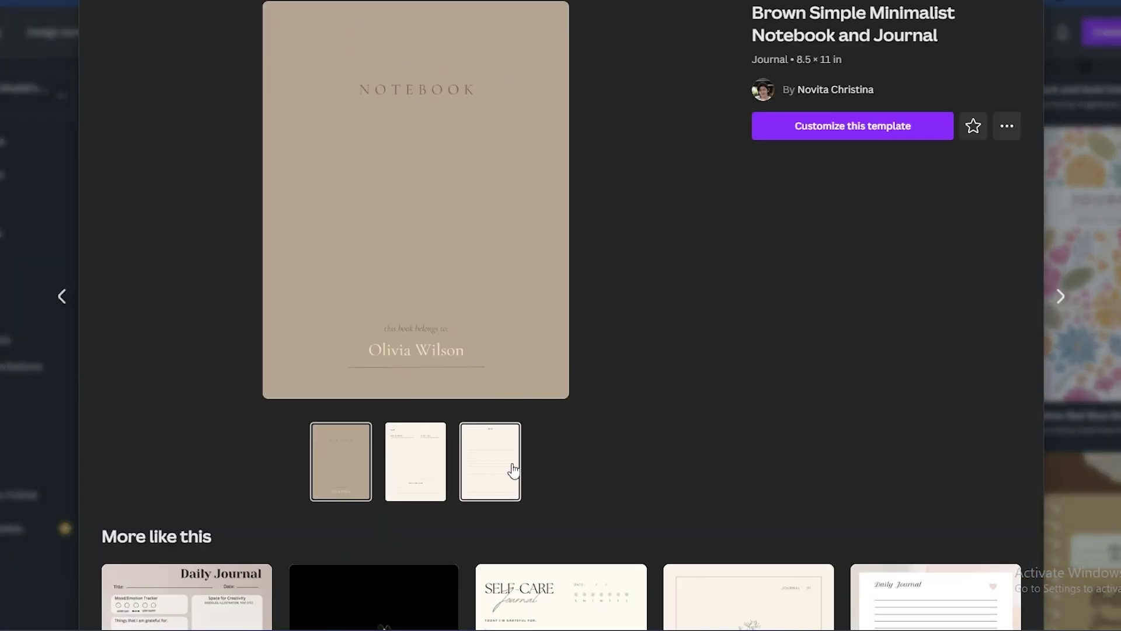
{"action": "left_click", "coordinate": [898, 132]}
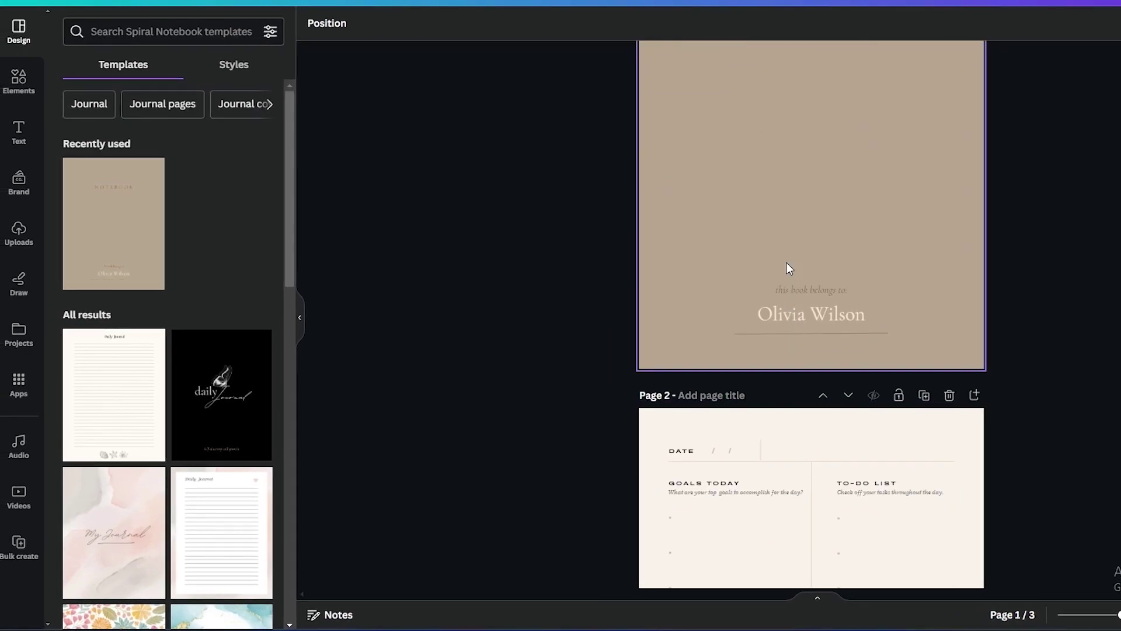
Replace the NOTEBOOK title on the cover page with "JOURNAL"
{"action": "scroll", "coordinate": [786, 262], "scroll_direction": "down", "scroll_amount": 10}
{"action": "scroll", "coordinate": [854, 451], "scroll_direction": "up", "scroll_amount": 15}
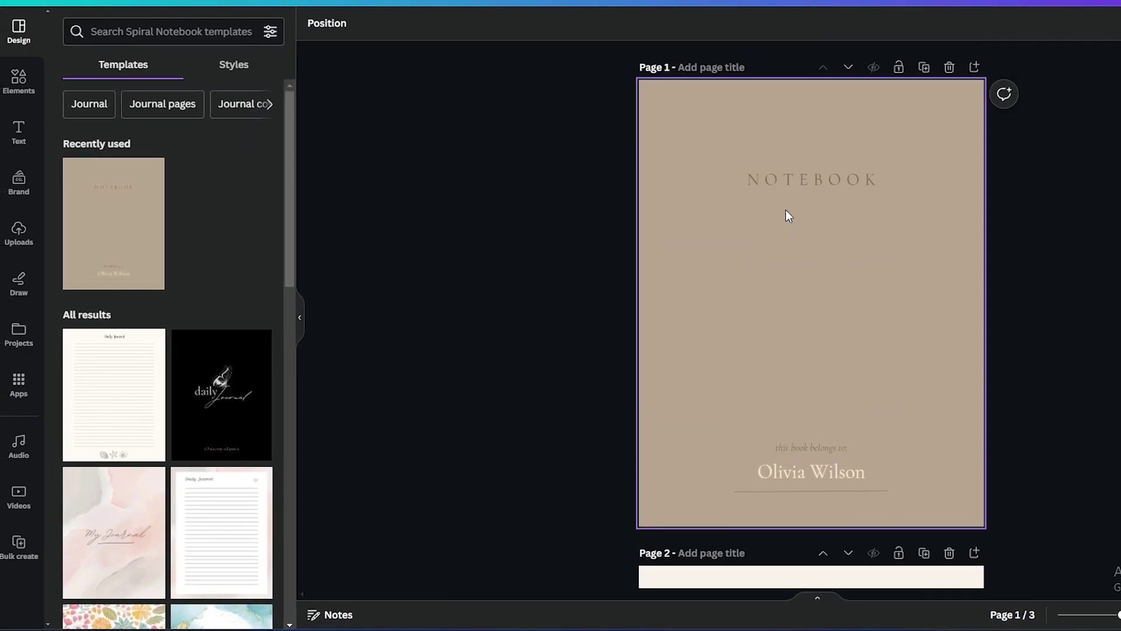
{"action": "left_click", "coordinate": [764, 175]}
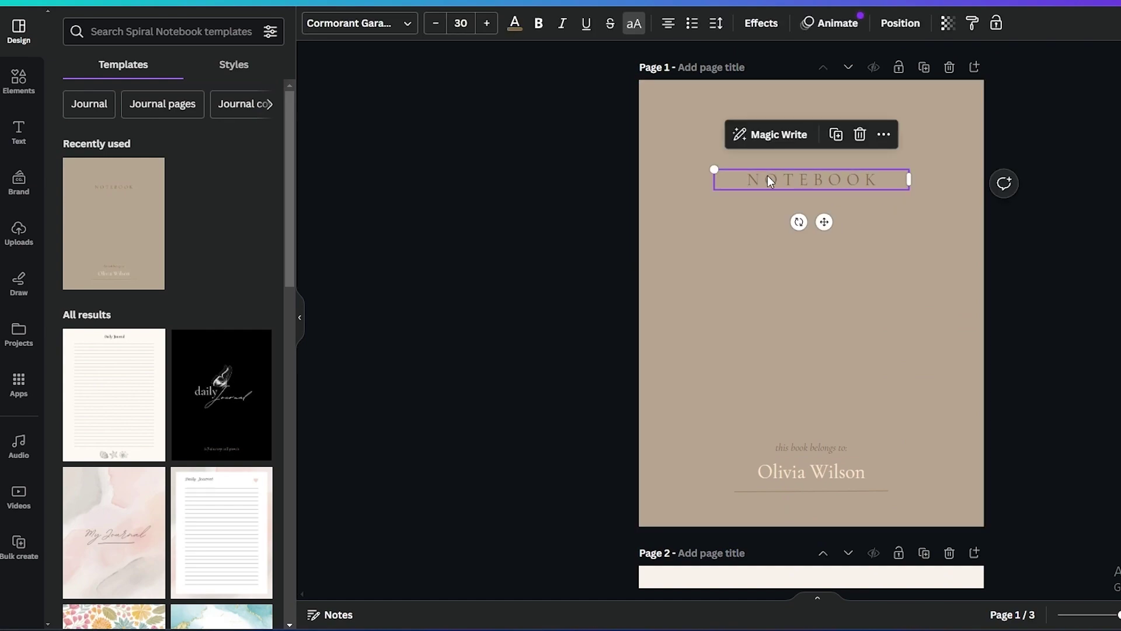
{"action": "double_click", "coordinate": [772, 177]}
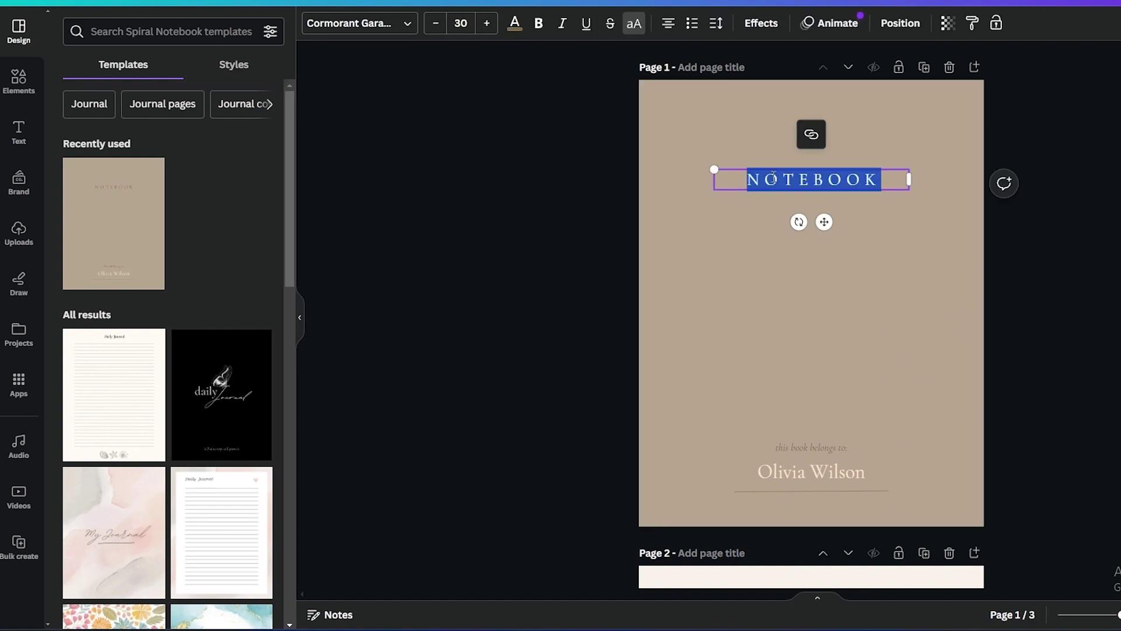
{"action": "type", "text": "JOURNAL"}
{"action": "key", "text": "Escape"}
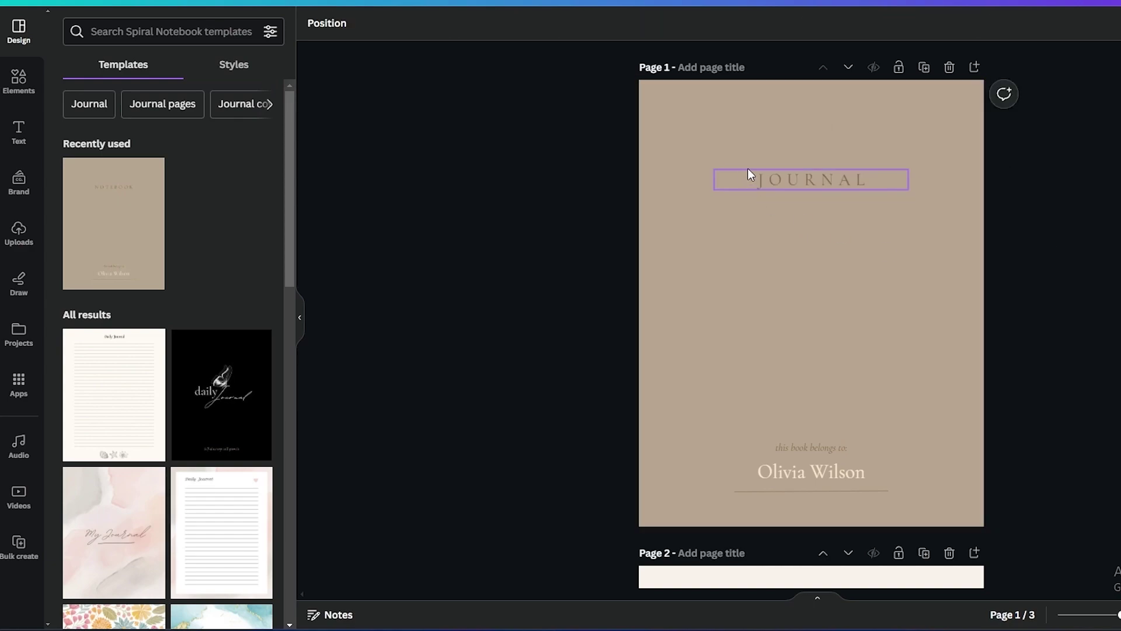
Change the JOURNAL title's font to Open Sans, make it bold and enlarge the text
{"action": "left_click", "coordinate": [348, 26]}
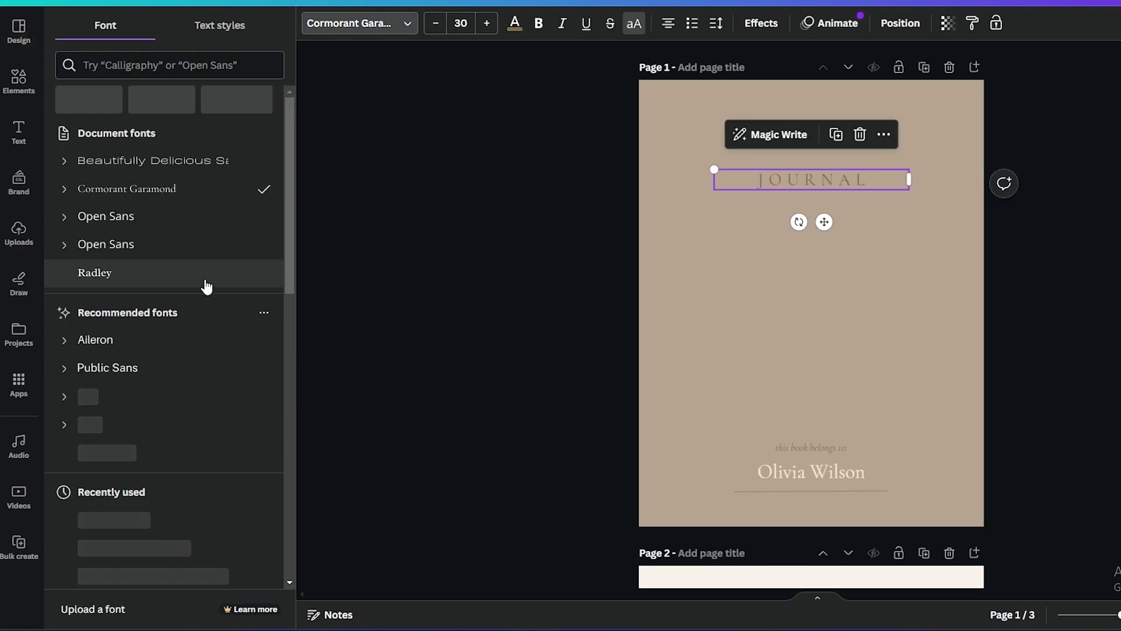
{"action": "left_click", "coordinate": [214, 225]}
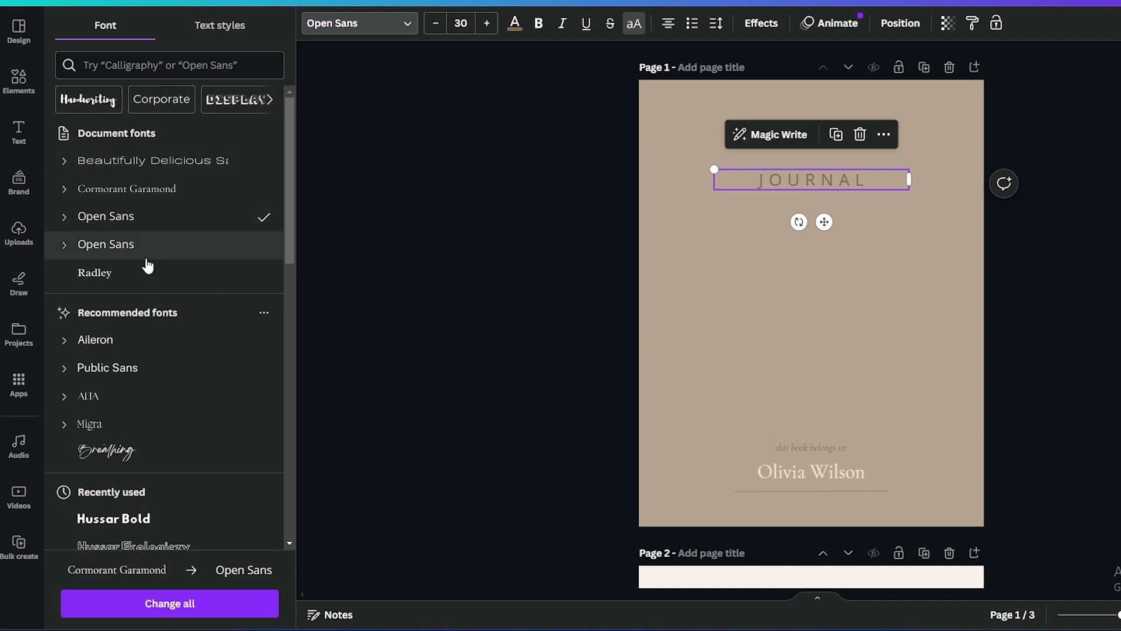
{"action": "left_click", "coordinate": [538, 23]}
{"action": "left_click", "coordinate": [486, 24]}
{"action": "left_click", "coordinate": [486, 24]}
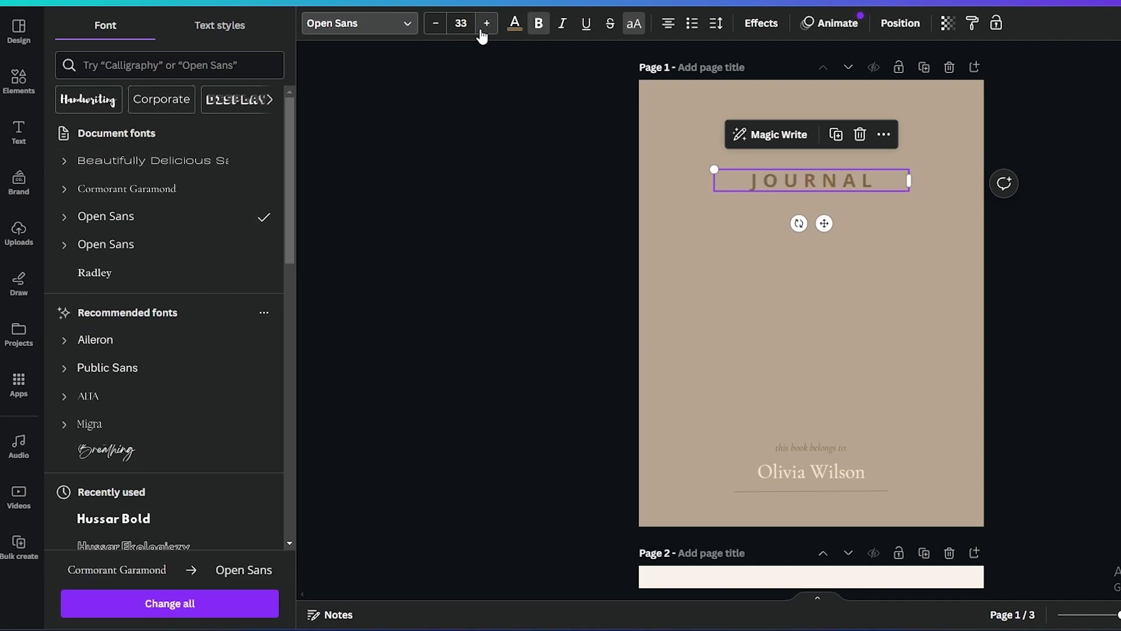
{"action": "left_click", "coordinate": [486, 23]}
{"action": "left_click", "coordinate": [486, 23]}
{"action": "left_click", "coordinate": [1087, 292]}
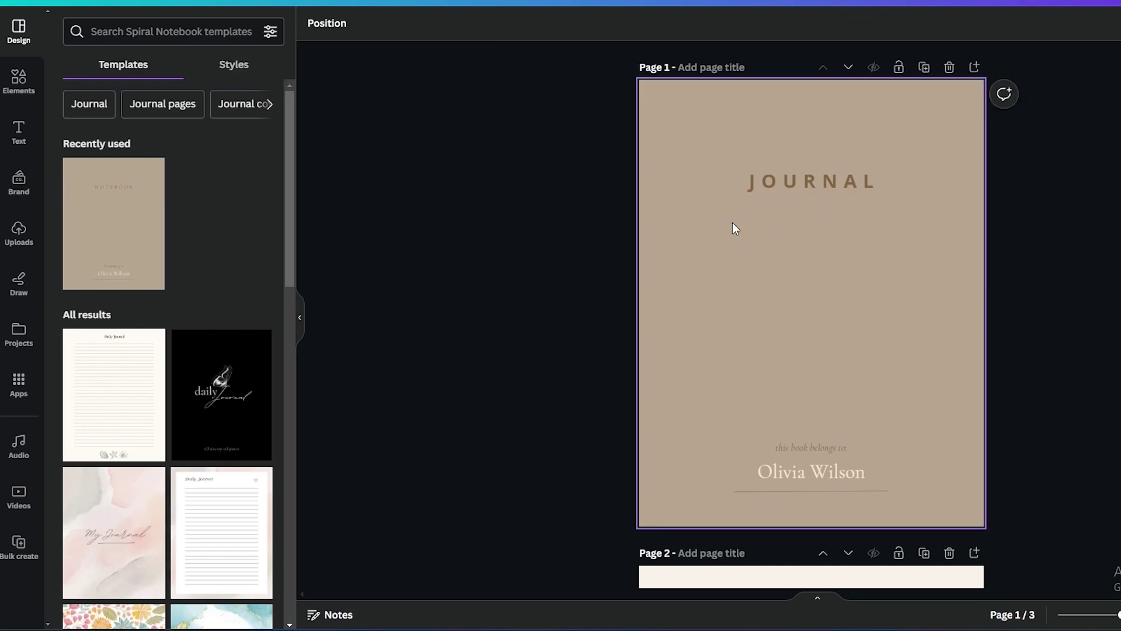
{"action": "left_click", "coordinate": [824, 474]}
{"action": "left_click", "coordinate": [806, 472]}
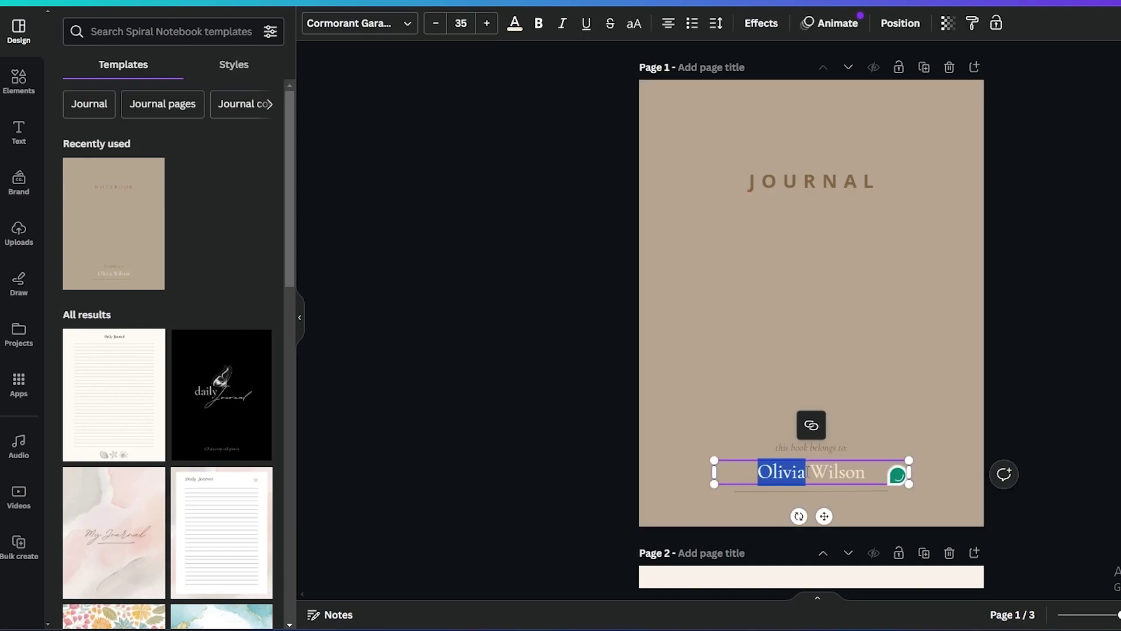
{"action": "double_click", "coordinate": [835, 472]}
Set the cover's "this book belongs to:" line in Open Sans, size 20, with bold applied
{"action": "left_click", "coordinate": [819, 451]}
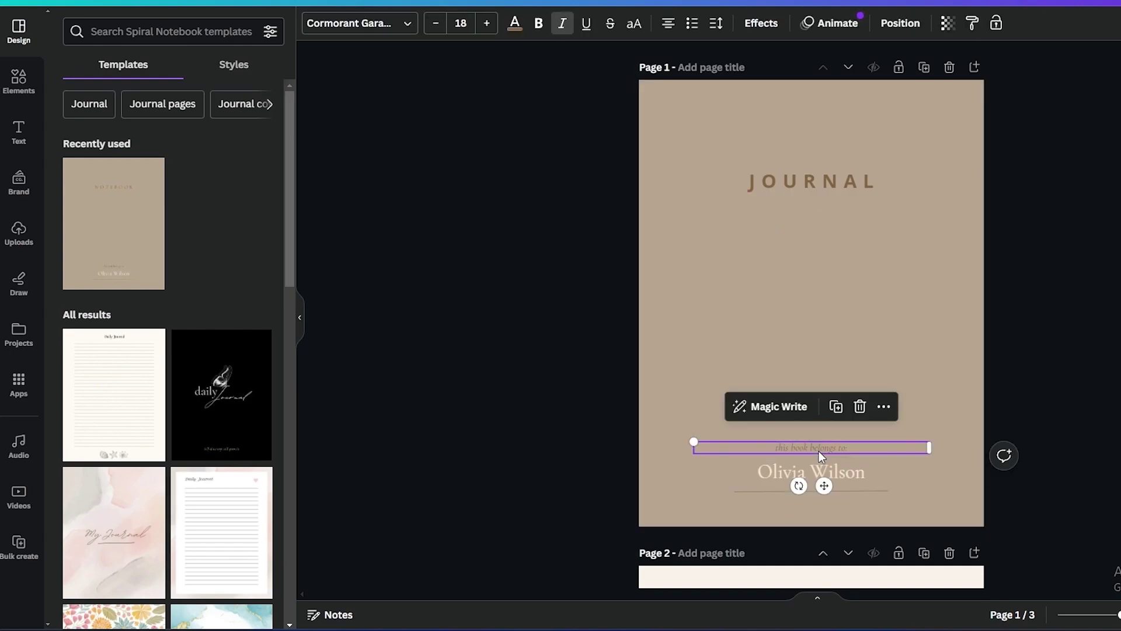
{"action": "left_click", "coordinate": [388, 26]}
{"action": "left_click", "coordinate": [193, 217]}
{"action": "left_click", "coordinate": [487, 24]}
{"action": "left_click", "coordinate": [487, 23]}
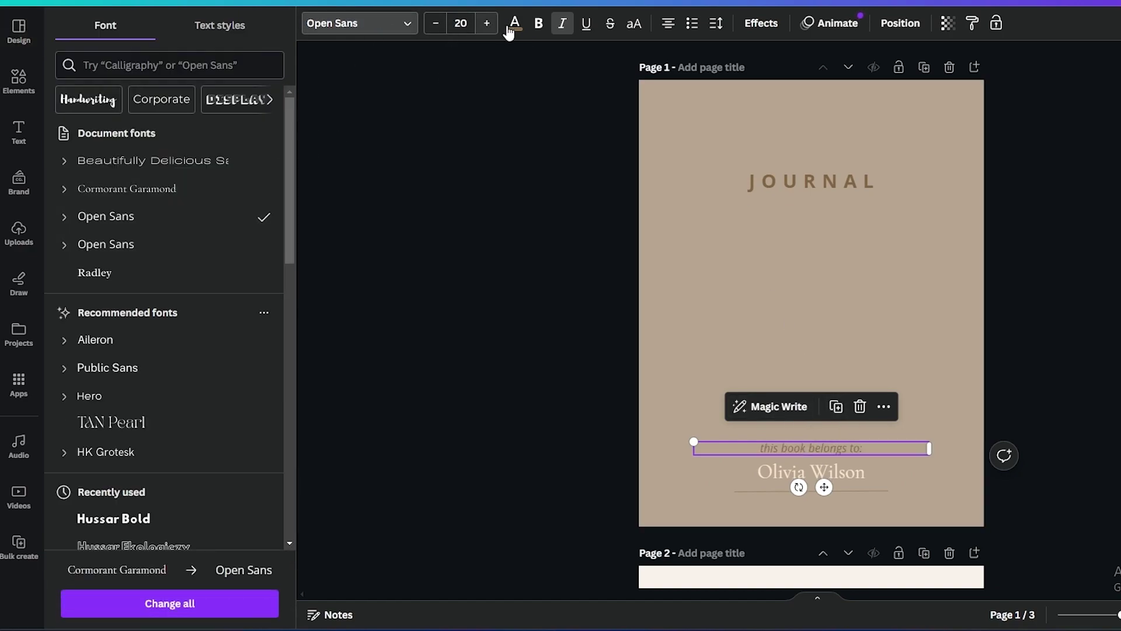
{"action": "left_click", "coordinate": [538, 23]}
{"action": "key", "text": "Escape"}
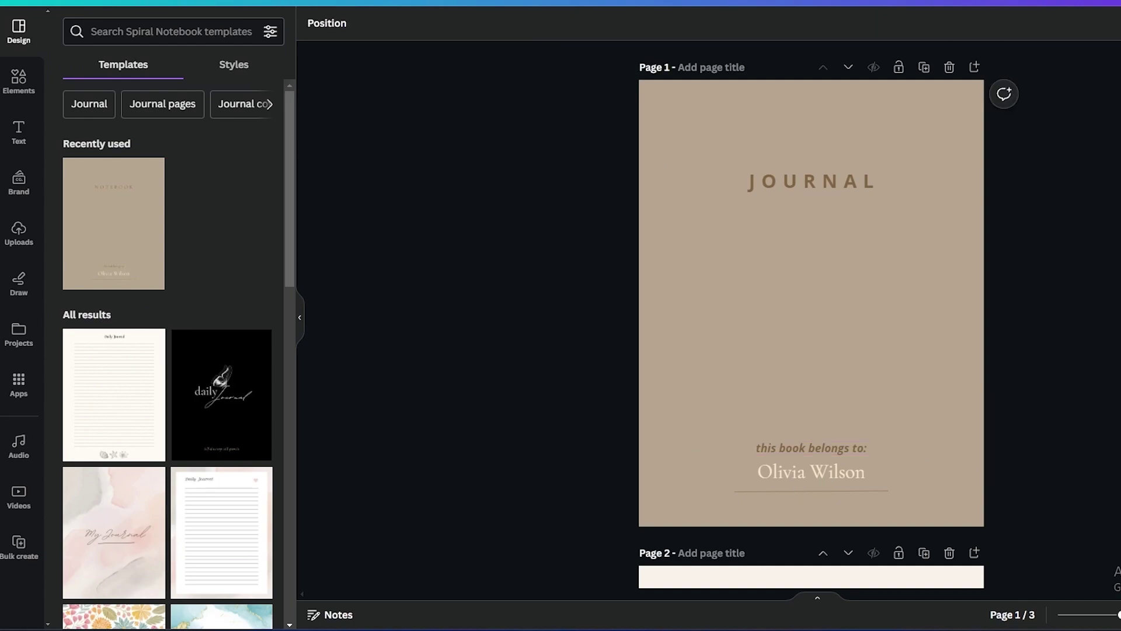
Look through the inner pages and duplicate page 2, the goals and to-do list page
{"action": "scroll", "coordinate": [1079, 461], "scroll_direction": "down", "scroll_amount": 8}
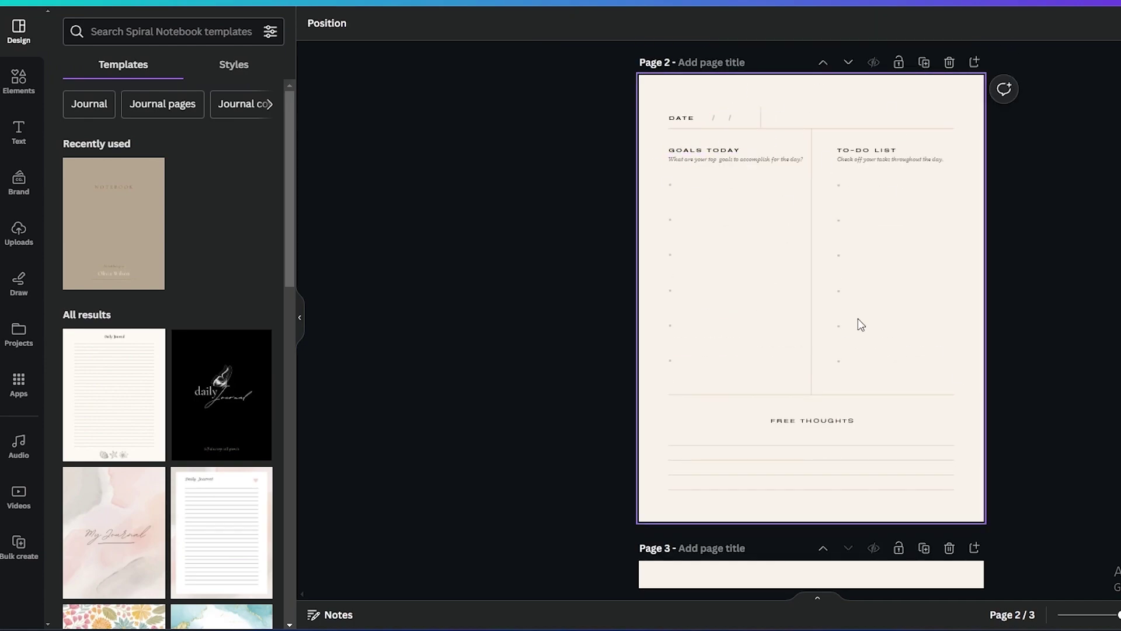
{"action": "scroll", "coordinate": [860, 323], "scroll_direction": "down", "scroll_amount": 6}
{"action": "scroll", "coordinate": [897, 371], "scroll_direction": "up", "scroll_amount": 3}
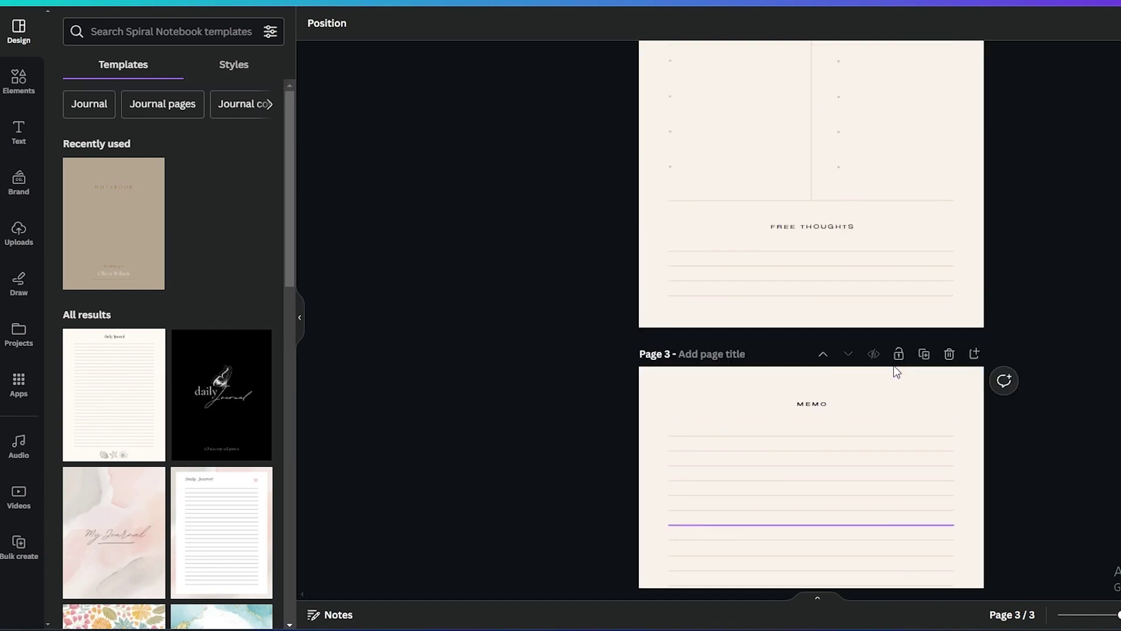
{"action": "scroll", "coordinate": [896, 372], "scroll_direction": "up", "scroll_amount": 8}
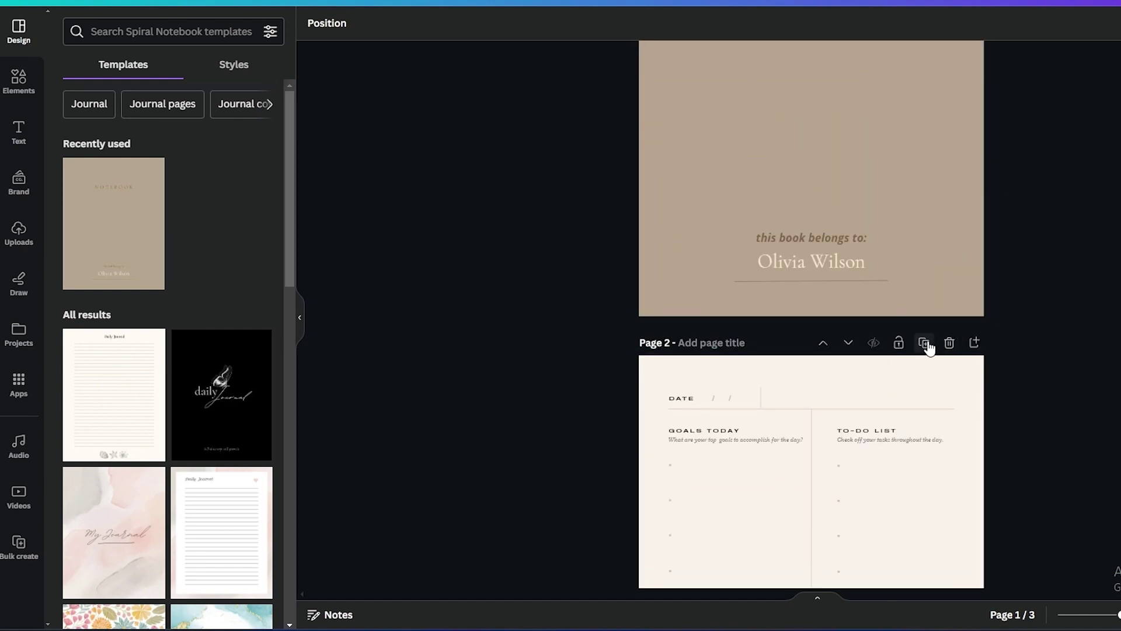
{"action": "left_click", "coordinate": [924, 343]}
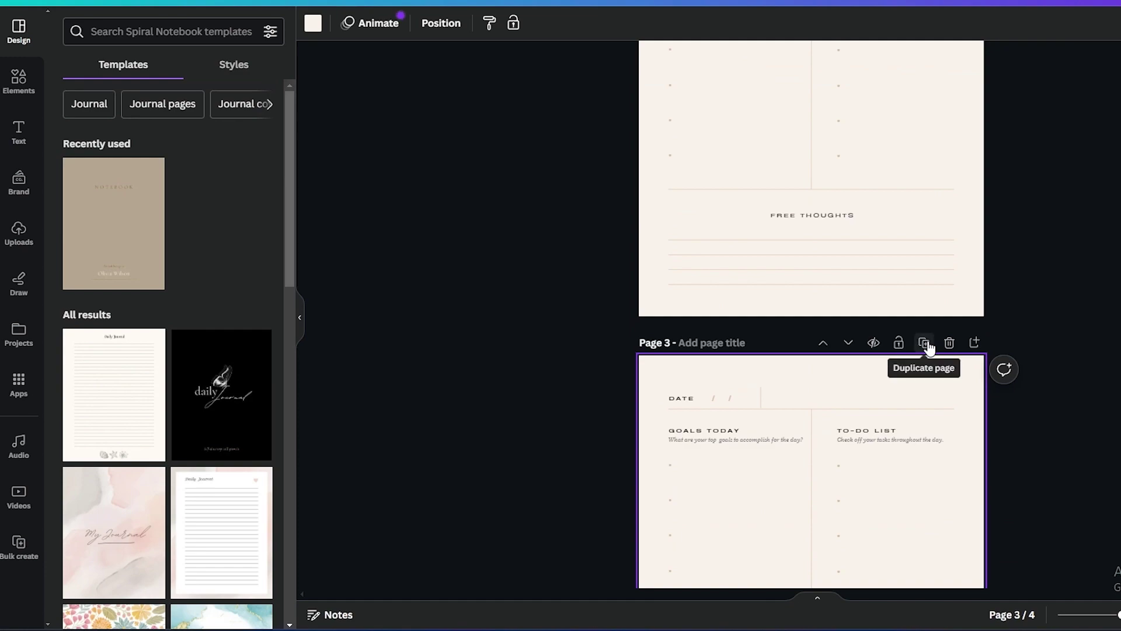
Move the memo page up one place so it sits between the two goals and to-do list pages
{"action": "scroll", "coordinate": [928, 350], "scroll_direction": "down", "scroll_amount": 5}
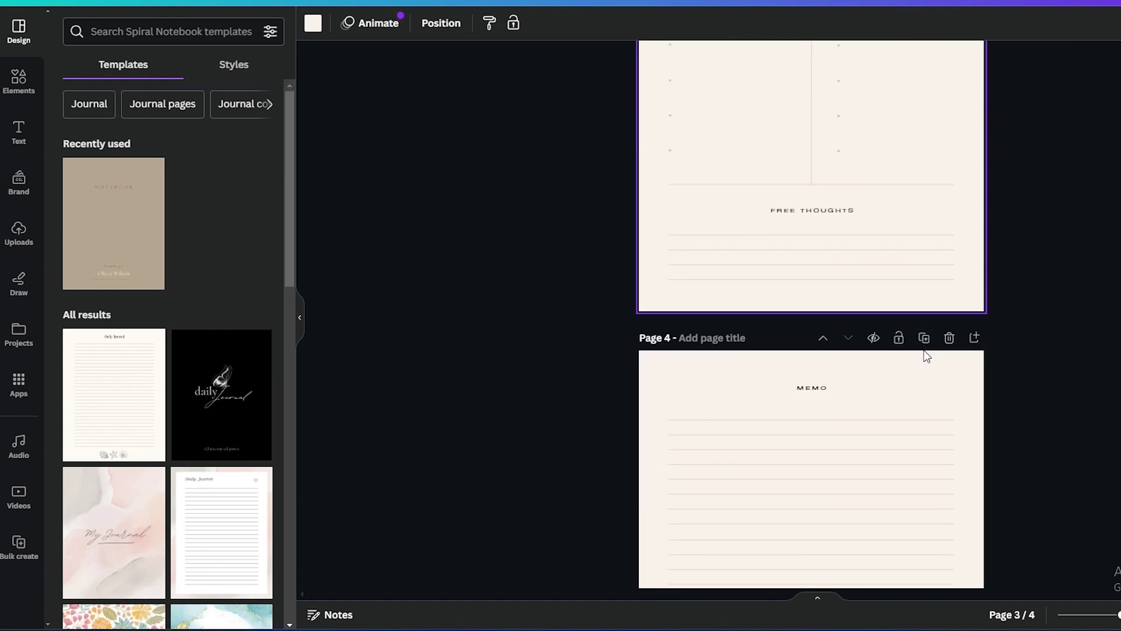
{"action": "left_click", "coordinate": [823, 339]}
{"action": "scroll", "coordinate": [878, 369], "scroll_direction": "up", "scroll_amount": 2}
Duplicate the memo page and move the copy down to the end of the journal as page 5
{"action": "scroll", "coordinate": [879, 369], "scroll_direction": "down", "scroll_amount": 10}
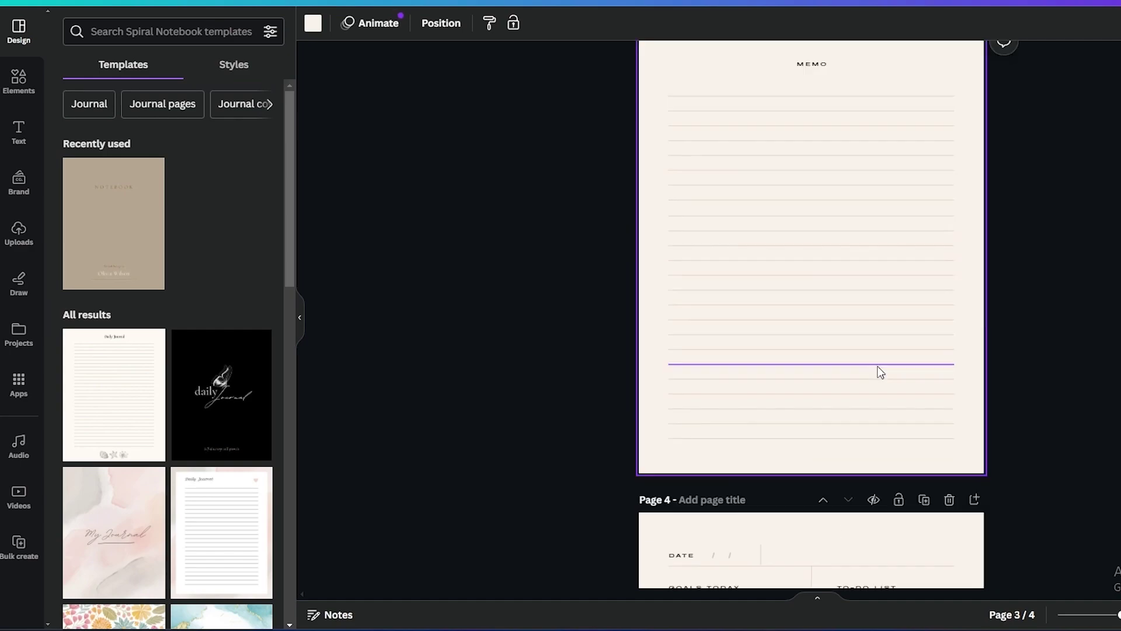
{"action": "key", "text": "ctrl+d"}
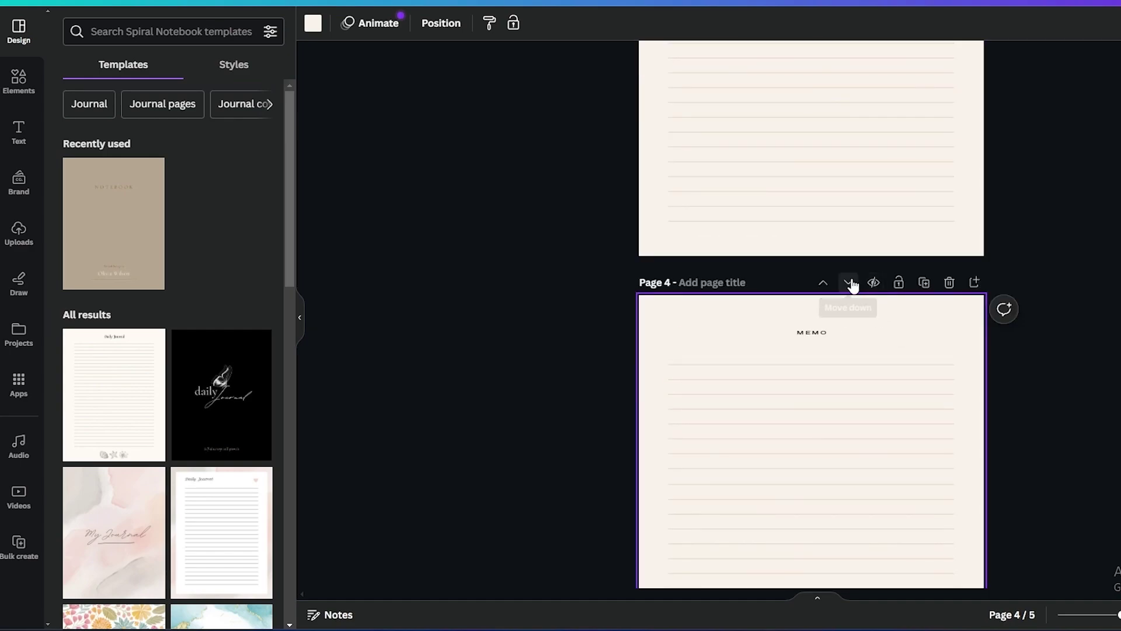
{"action": "left_click", "coordinate": [848, 283]}
Review the order of the goals and memo pages throughout the journal
{"action": "scroll", "coordinate": [882, 415], "scroll_direction": "up", "scroll_amount": 15}
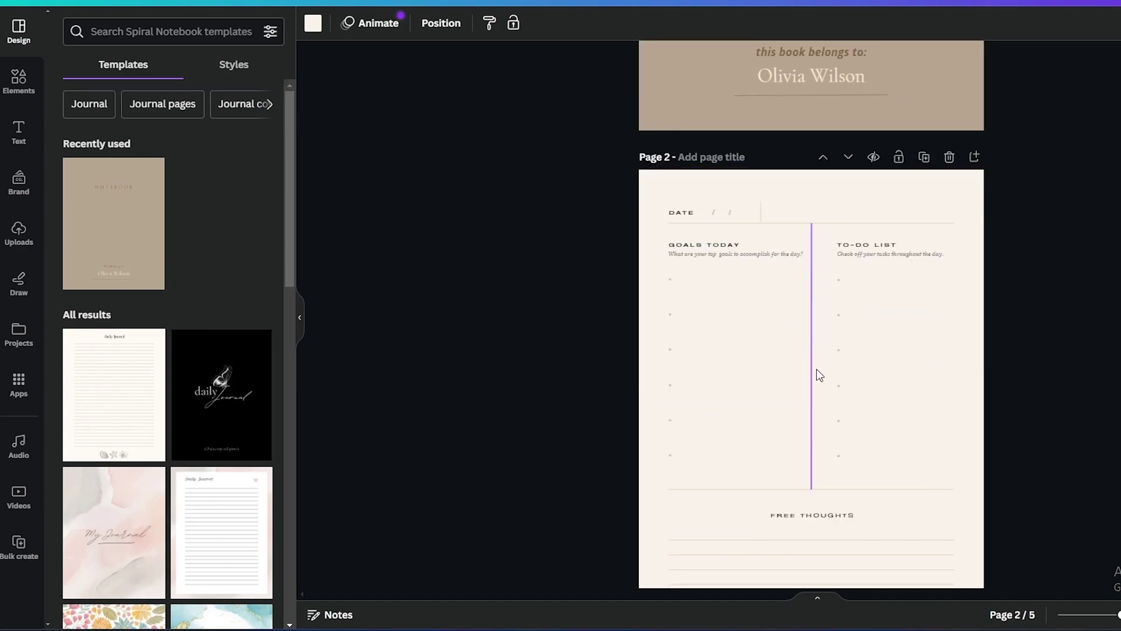
{"action": "scroll", "coordinate": [824, 380], "scroll_direction": "down", "scroll_amount": 5}
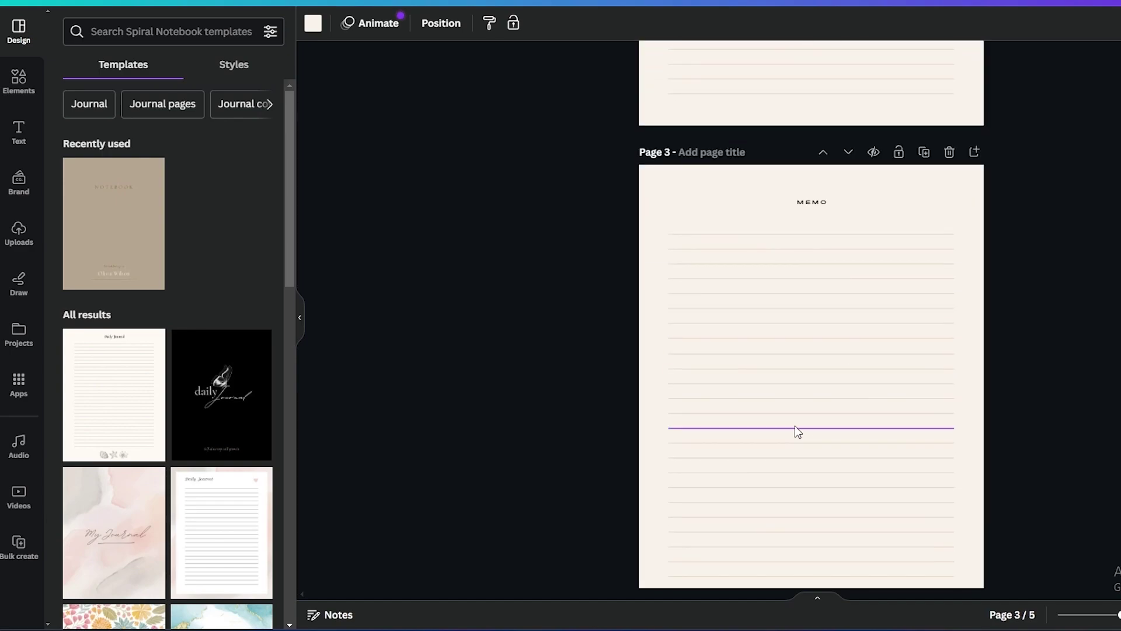
{"action": "scroll", "coordinate": [818, 467], "scroll_direction": "down", "scroll_amount": 11}
{"action": "scroll", "coordinate": [934, 520], "scroll_direction": "up", "scroll_amount": 10}
{"action": "scroll", "coordinate": [1011, 507], "scroll_direction": "up", "scroll_amount": 12}
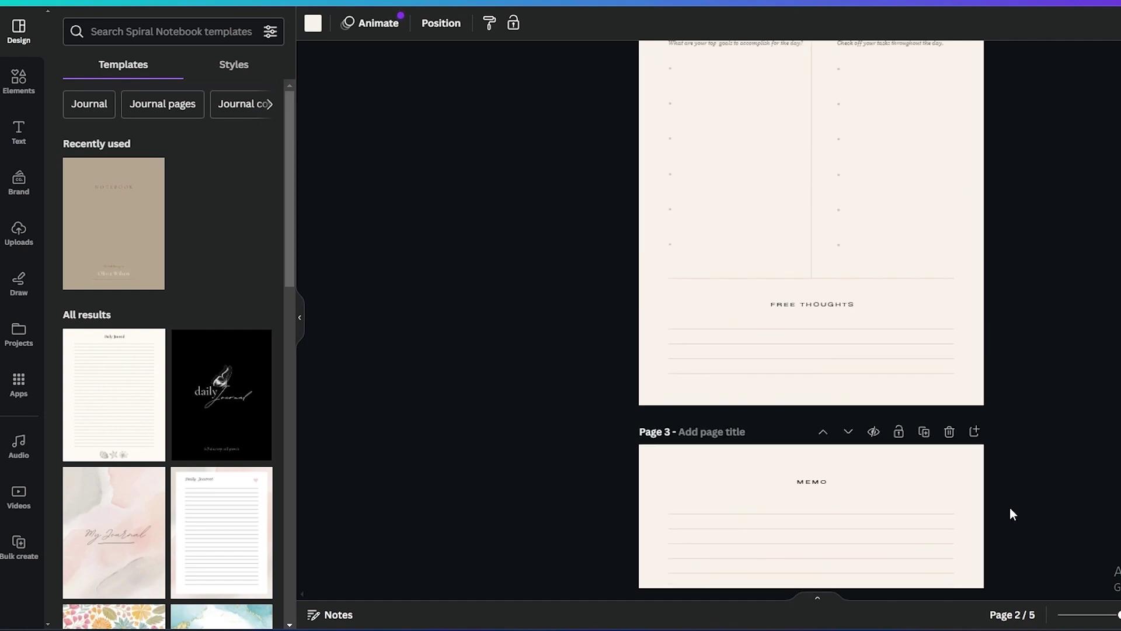
{"action": "scroll", "coordinate": [1007, 492], "scroll_direction": "down", "scroll_amount": 8}
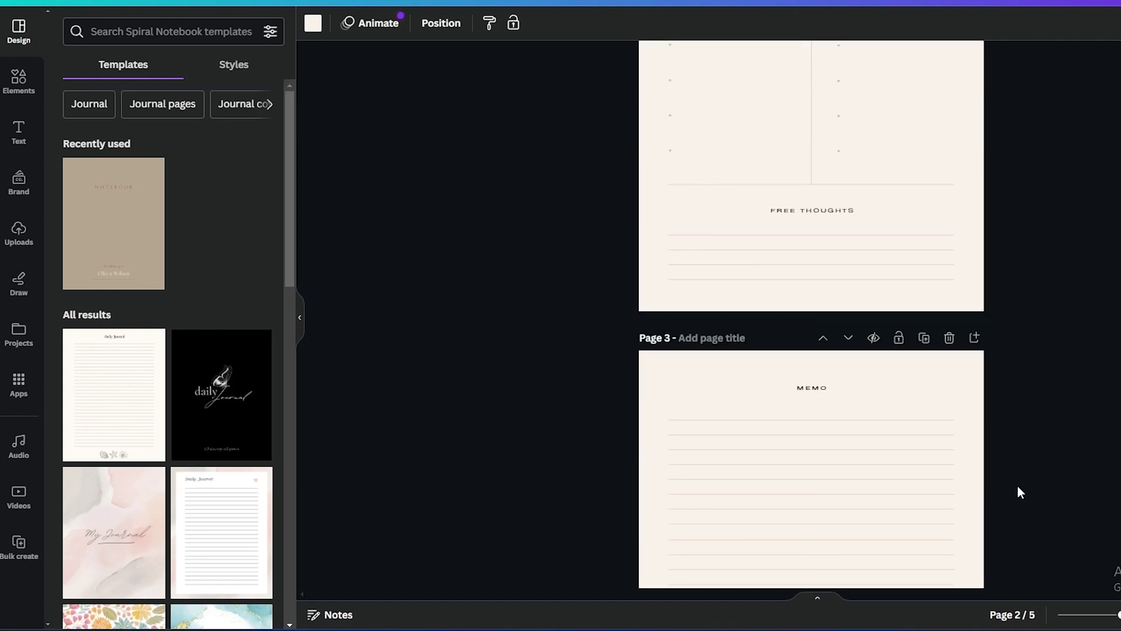
{"action": "scroll", "coordinate": [1017, 485], "scroll_direction": "down", "scroll_amount": 5}
{"action": "scroll", "coordinate": [1010, 486], "scroll_direction": "down", "scroll_amount": 6}
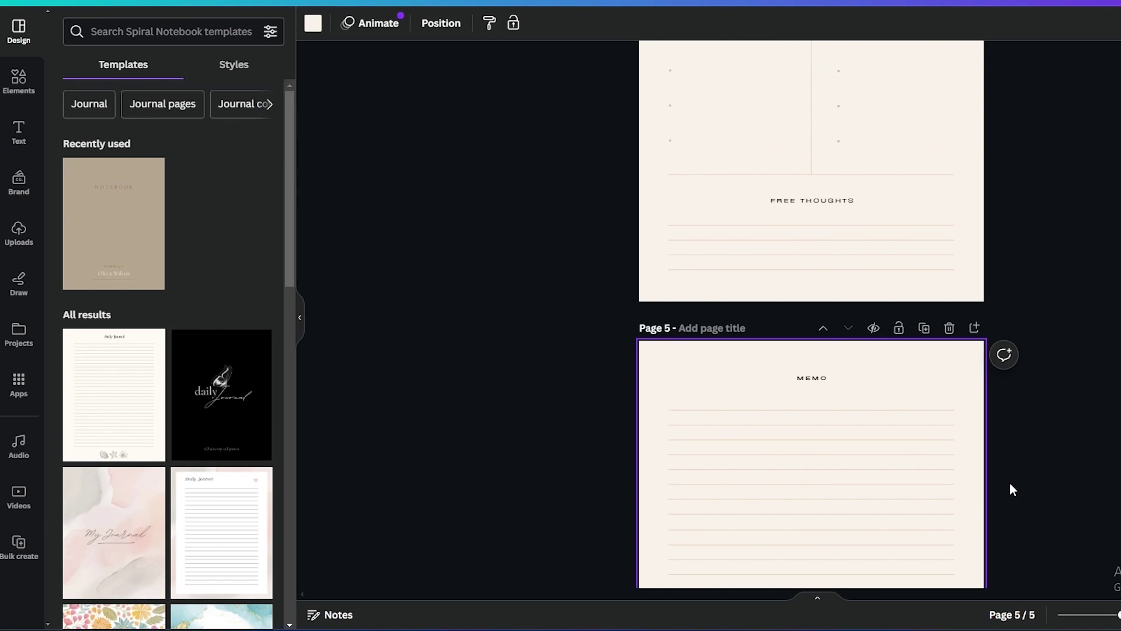
{"action": "scroll", "coordinate": [1014, 482], "scroll_direction": "up", "scroll_amount": 10}
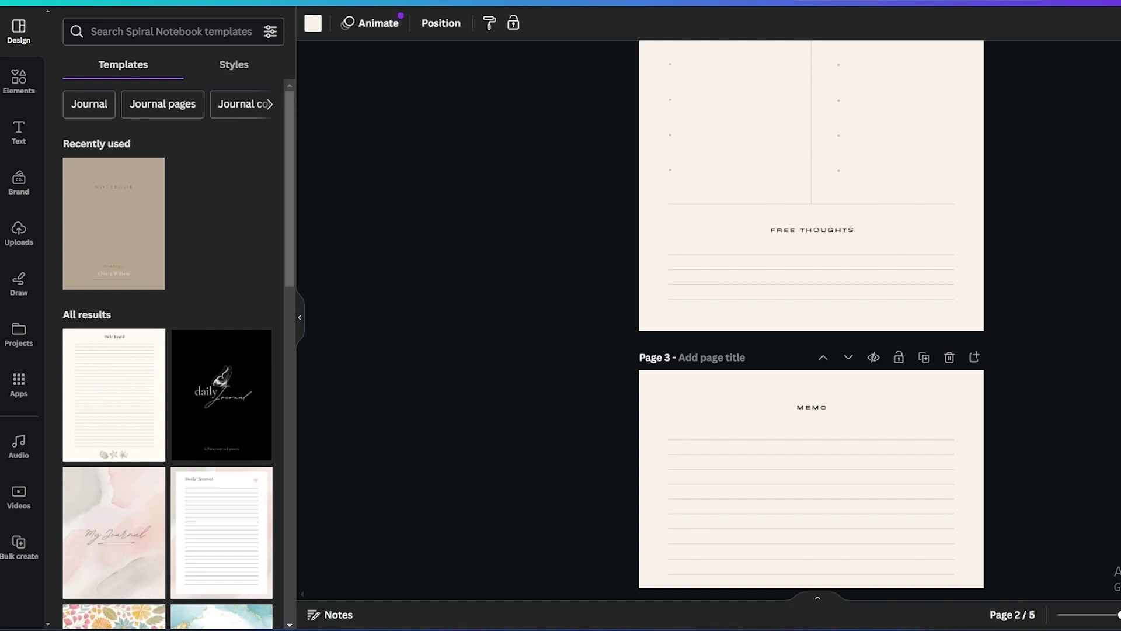
Replace the MEMO title on page 5 with NOTES and copy the new title text
{"action": "scroll", "coordinate": [1037, 193], "scroll_direction": "up", "scroll_amount": 5}
{"action": "scroll", "coordinate": [929, 223], "scroll_direction": "down", "scroll_amount": 5}
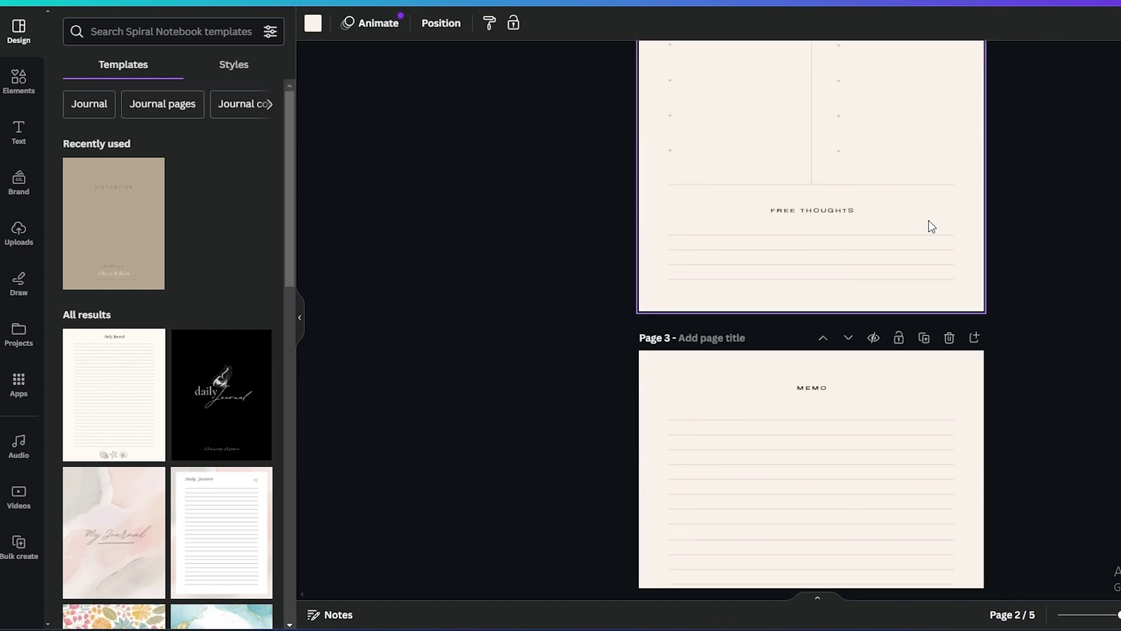
{"action": "scroll", "coordinate": [928, 219], "scroll_direction": "down", "scroll_amount": 8}
{"action": "scroll", "coordinate": [864, 444], "scroll_direction": "up", "scroll_amount": 3}
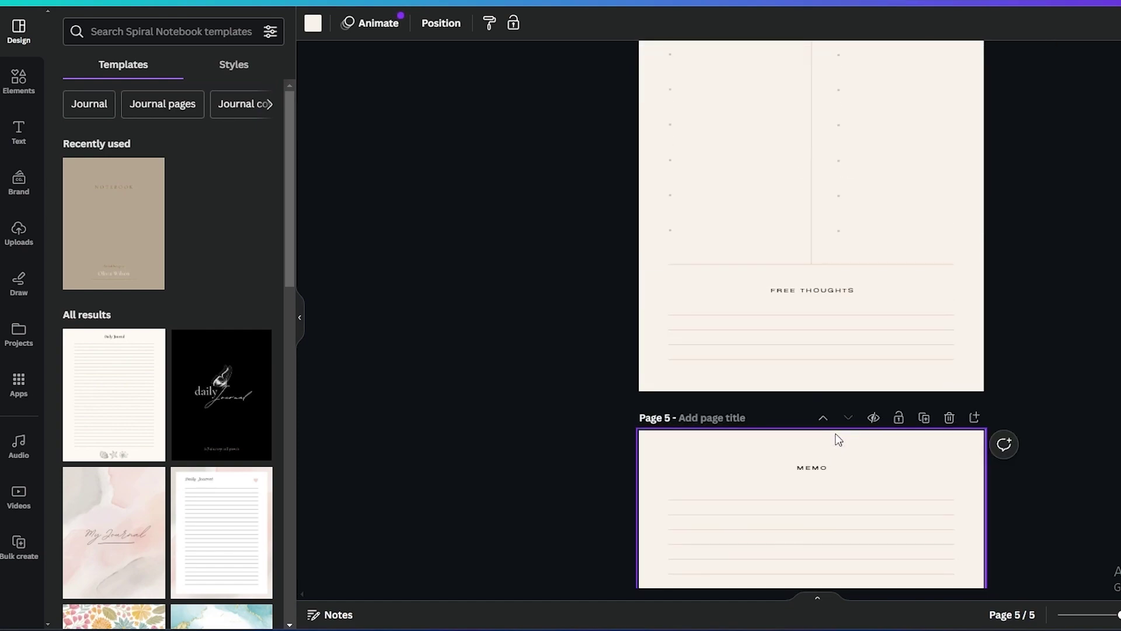
{"action": "scroll", "coordinate": [838, 439], "scroll_direction": "up", "scroll_amount": 5}
{"action": "scroll", "coordinate": [846, 437], "scroll_direction": "down", "scroll_amount": 7}
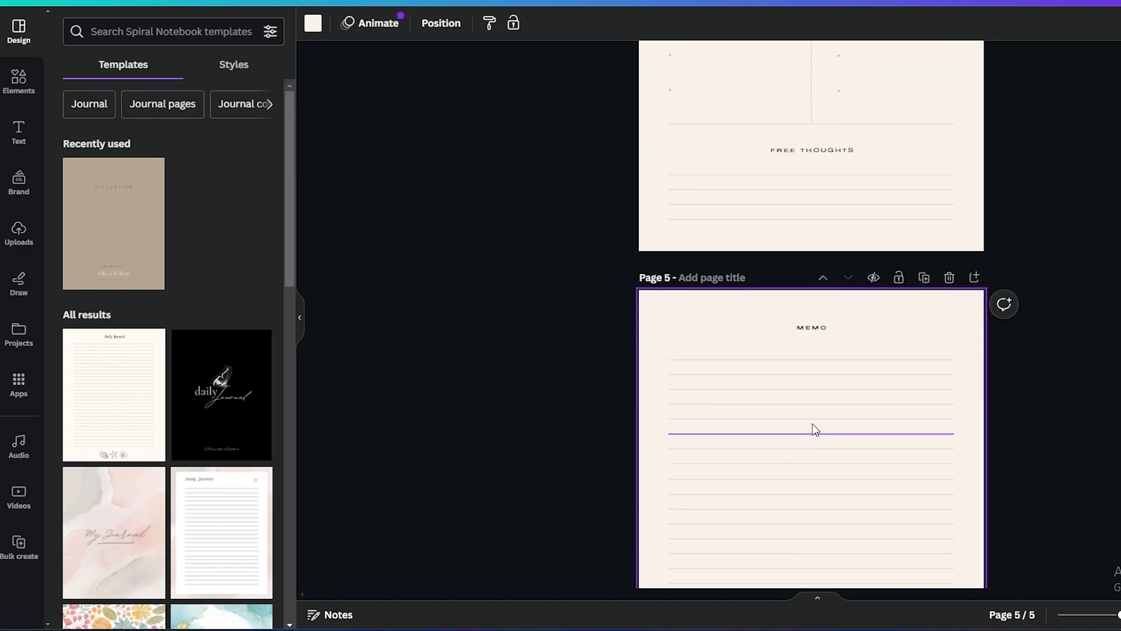
{"action": "left_click", "coordinate": [816, 327]}
{"action": "left_click", "coordinate": [816, 328]}
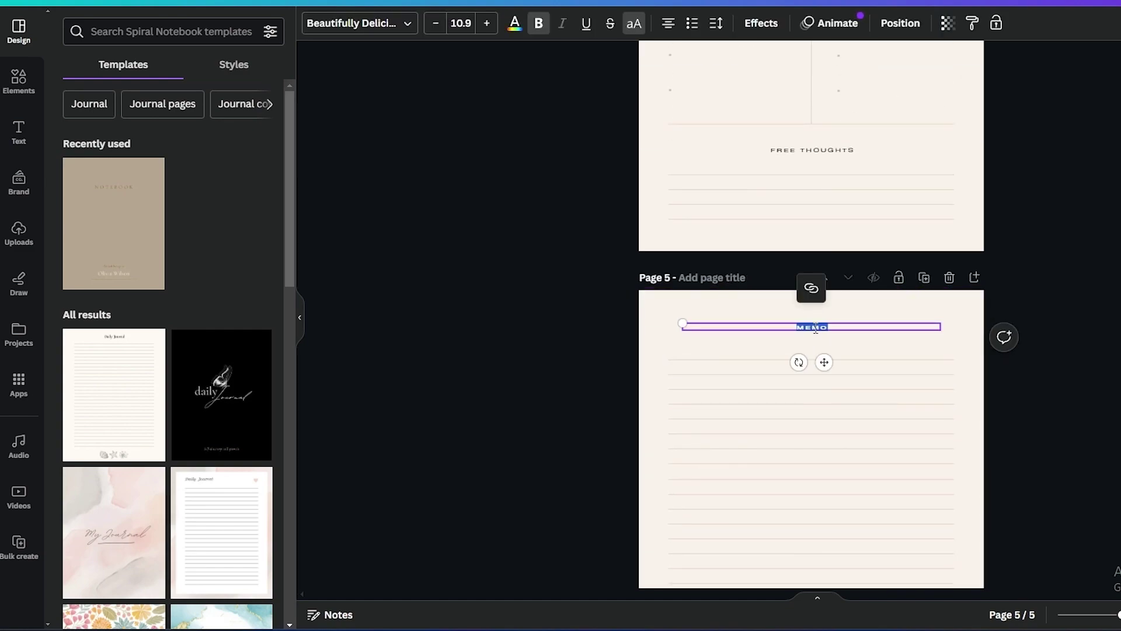
{"action": "type", "text": "NOTES"}
{"action": "key", "text": "ctrl+a"}
{"action": "key", "text": "ctrl+c"}
{"action": "key", "text": "Escape"}
Paste NOTES over the MEMO title on page 3
{"action": "scroll", "coordinate": [812, 362], "scroll_direction": "up", "scroll_amount": 10}
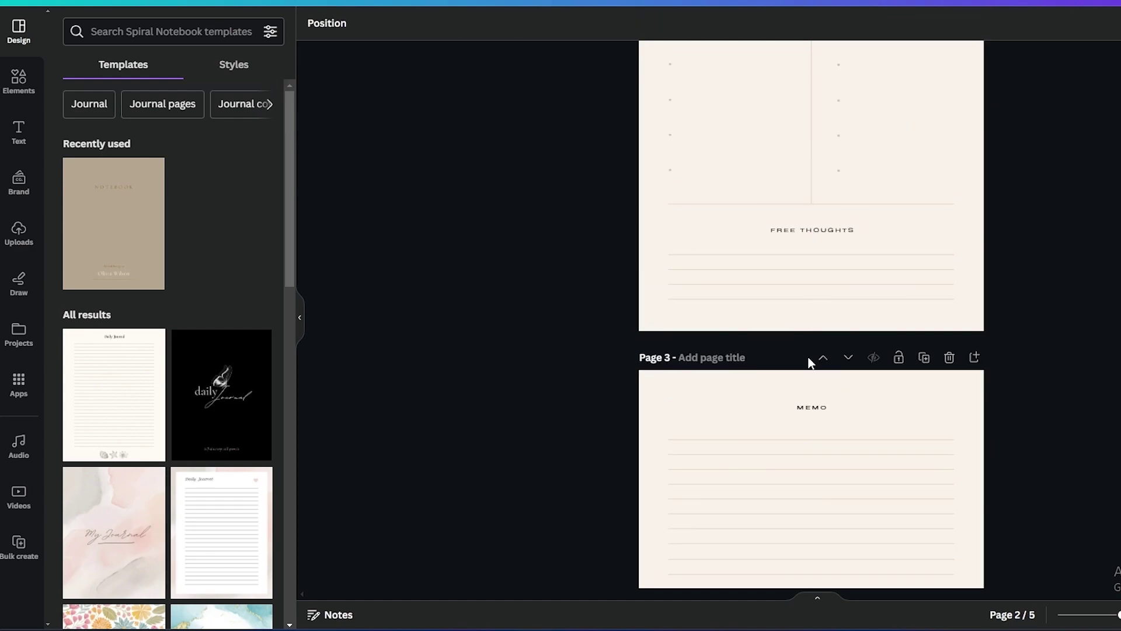
{"action": "double_click", "coordinate": [816, 405]}
{"action": "key", "text": "ctrl+v"}
{"action": "left_click", "coordinate": [1083, 272]}
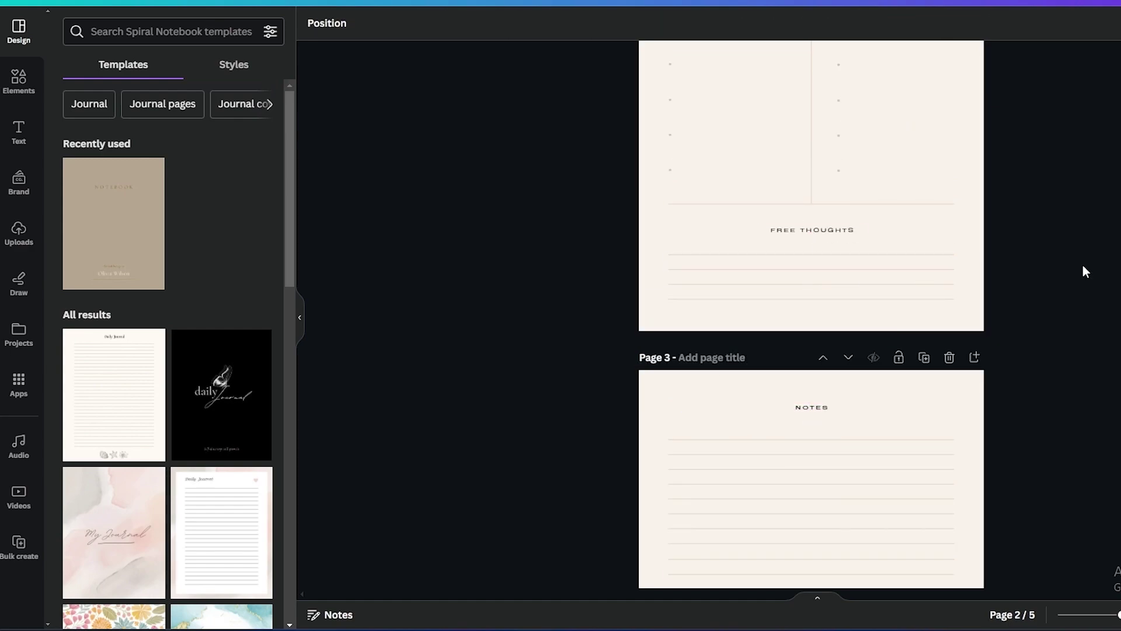
Duplicate a goals page and a notes page so the two layouts alternate through page 7, then check the order back to the cover
{"action": "scroll", "coordinate": [1063, 280], "scroll_direction": "up", "scroll_amount": 5}
{"action": "scroll", "coordinate": [786, 335], "scroll_direction": "down", "scroll_amount": 15}
{"action": "scroll", "coordinate": [900, 327], "scroll_direction": "up", "scroll_amount": 5}
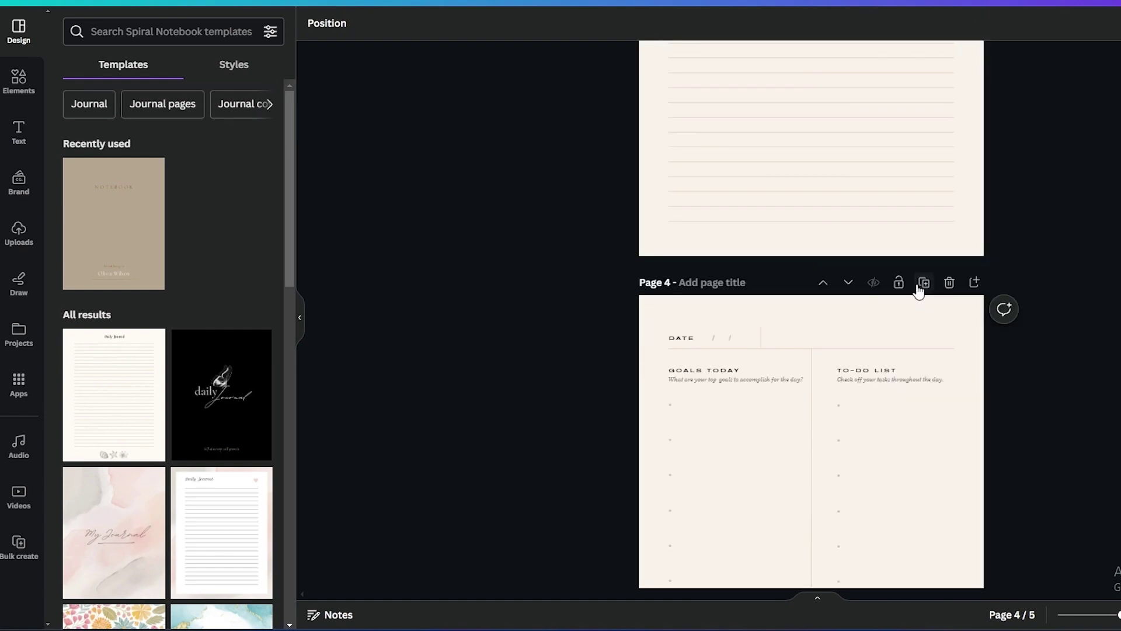
{"action": "left_click", "coordinate": [923, 283]}
{"action": "left_click", "coordinate": [923, 282]}
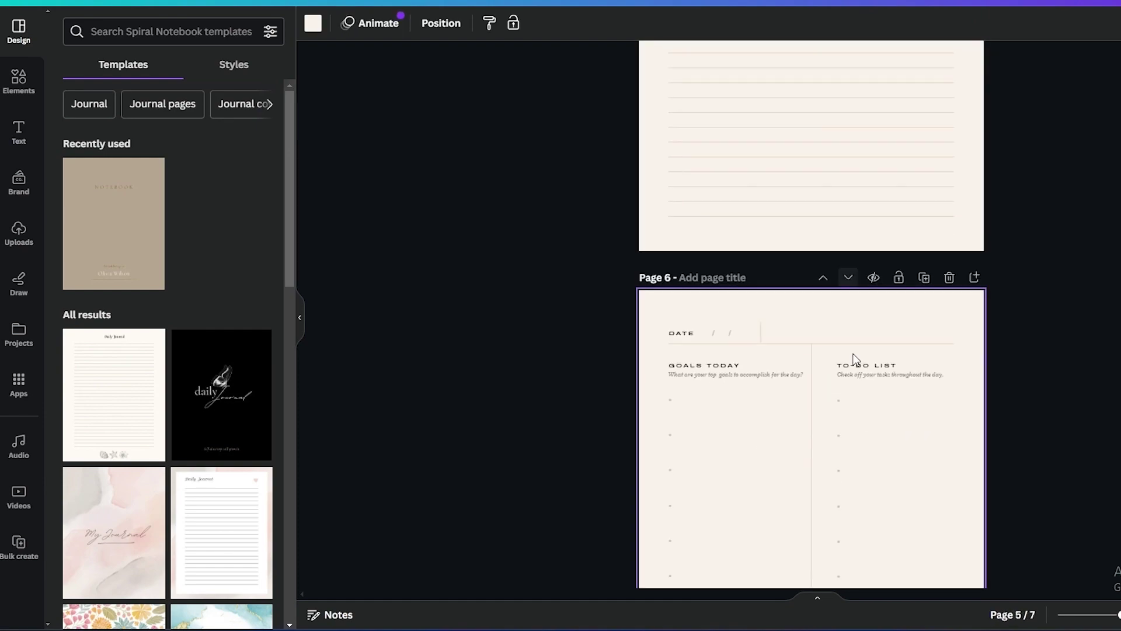
{"action": "scroll", "coordinate": [854, 357], "scroll_direction": "down", "scroll_amount": 7}
{"action": "scroll", "coordinate": [1039, 353], "scroll_direction": "up", "scroll_amount": 6}
{"action": "left_click", "coordinate": [1081, 347]}
{"action": "scroll", "coordinate": [1086, 351], "scroll_direction": "up", "scroll_amount": 6}
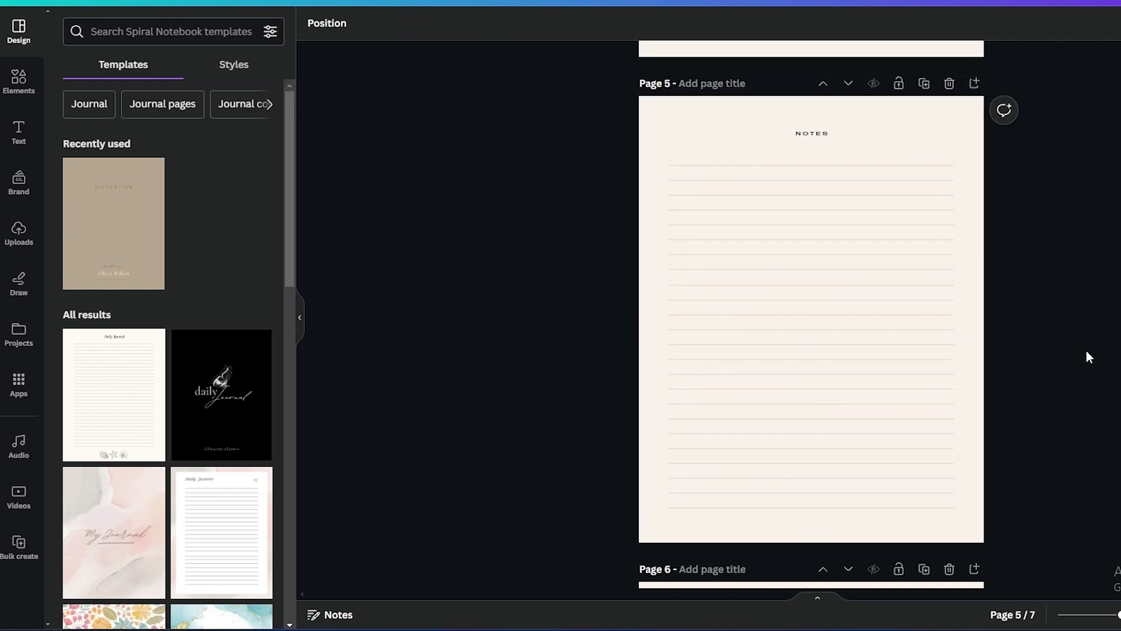
{"action": "scroll", "coordinate": [1086, 356], "scroll_direction": "up", "scroll_amount": 10}
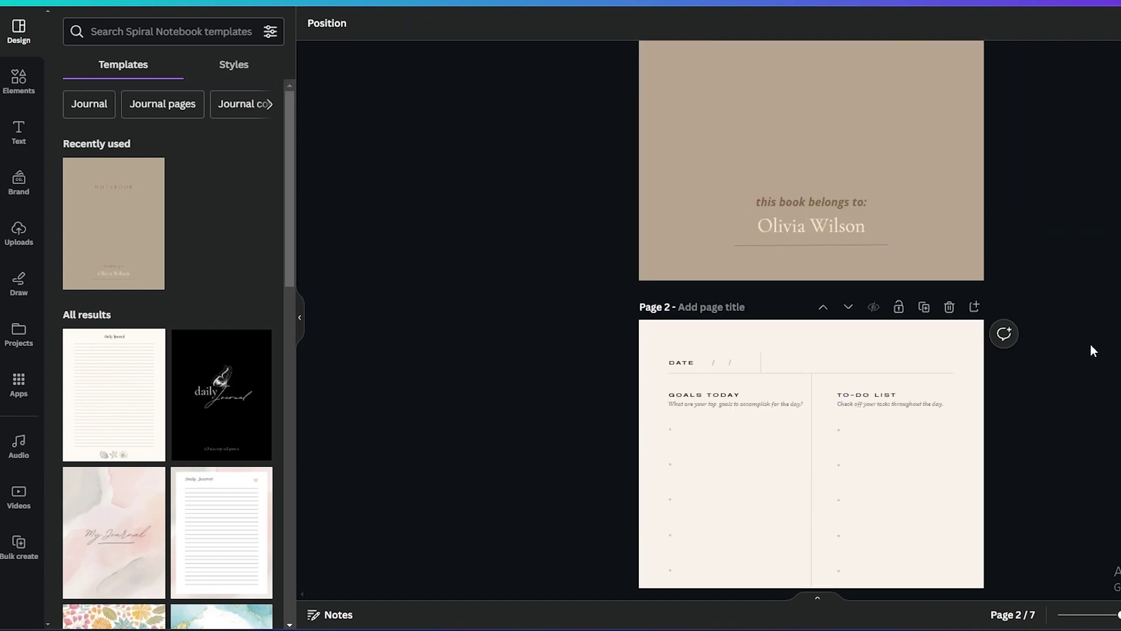
{"action": "scroll", "coordinate": [1088, 346], "scroll_direction": "up", "scroll_amount": 4}
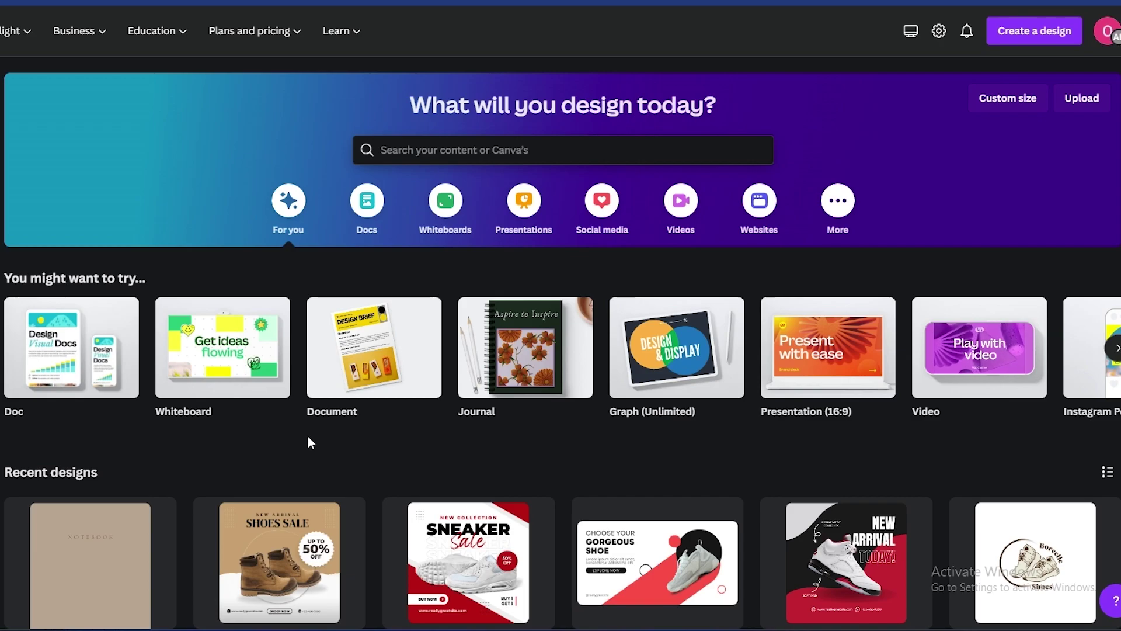
Find the Heyzine Flipbooks app among Canva's Share and publish apps and open its details
{"action": "scroll", "coordinate": [308, 438], "scroll_direction": "down", "scroll_amount": 3}
{"action": "scroll", "coordinate": [299, 438], "scroll_direction": "up", "scroll_amount": 3}
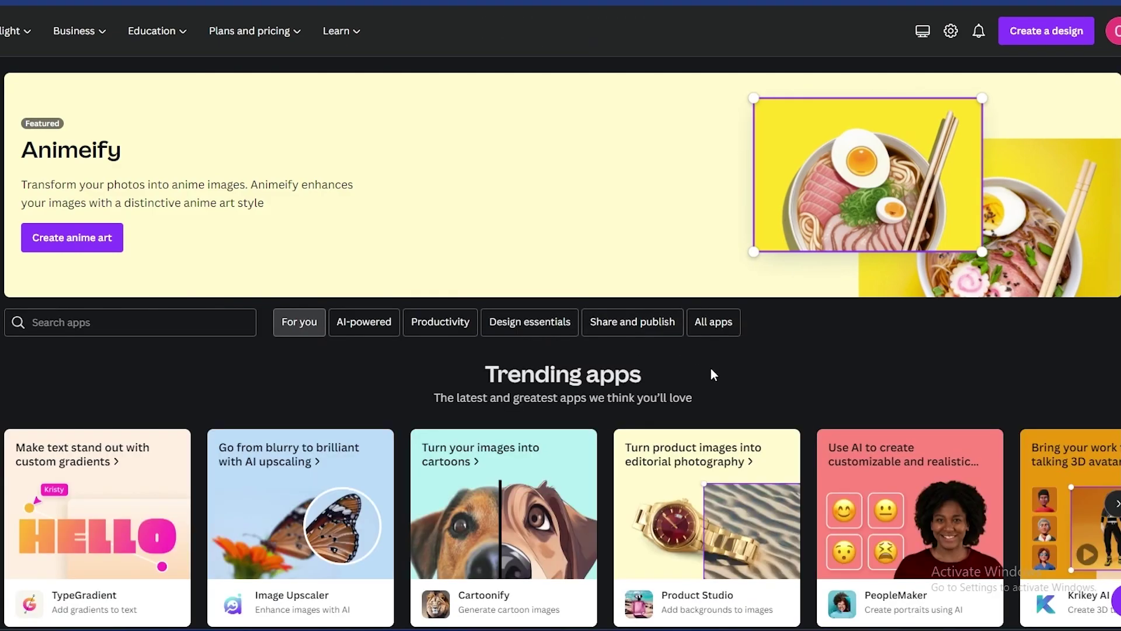
{"action": "scroll", "coordinate": [710, 368], "scroll_direction": "down", "scroll_amount": 6}
{"action": "scroll", "coordinate": [629, 365], "scroll_direction": "down", "scroll_amount": 2}
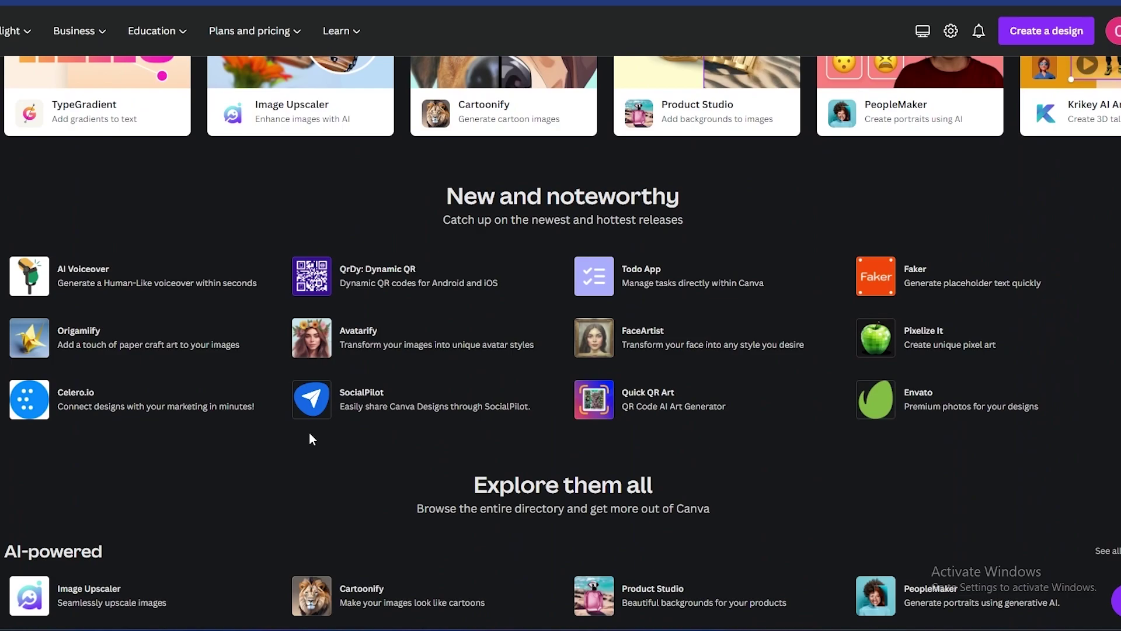
{"action": "scroll", "coordinate": [310, 434], "scroll_direction": "down", "scroll_amount": 5}
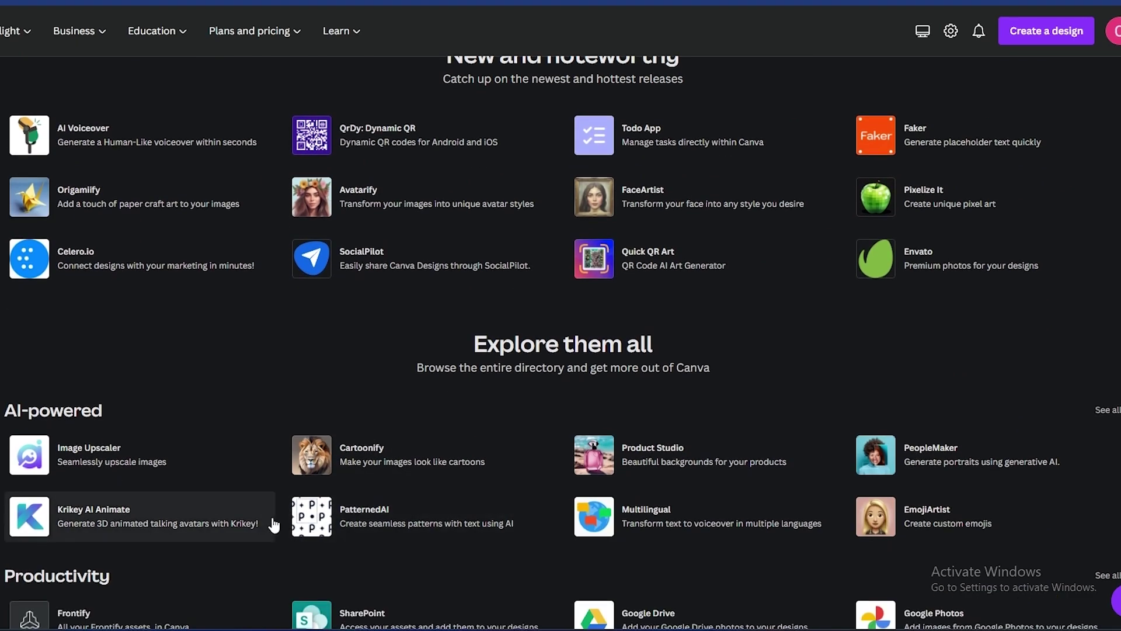
{"action": "scroll", "coordinate": [253, 528], "scroll_direction": "down", "scroll_amount": 4}
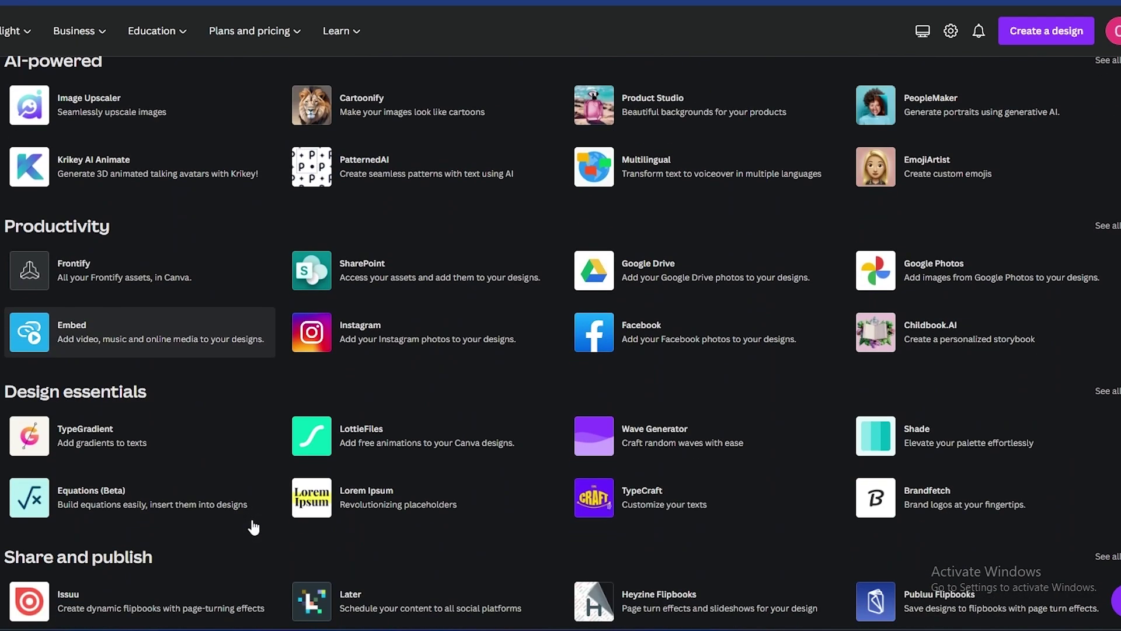
{"action": "scroll", "coordinate": [256, 522], "scroll_direction": "down", "scroll_amount": 2}
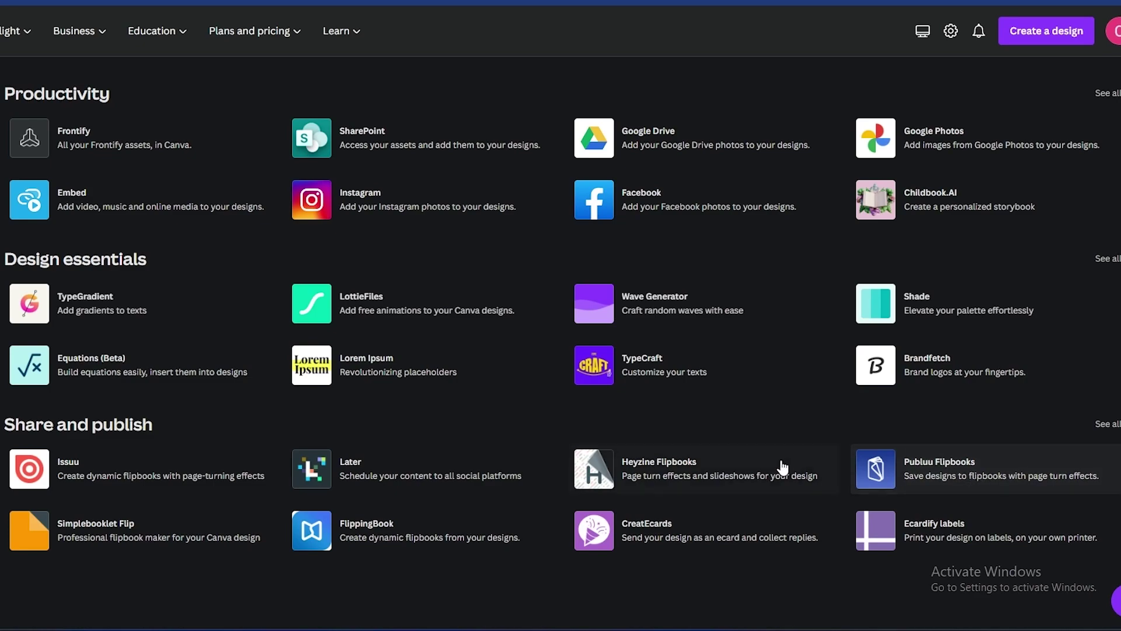
{"action": "left_click", "coordinate": [640, 477]}
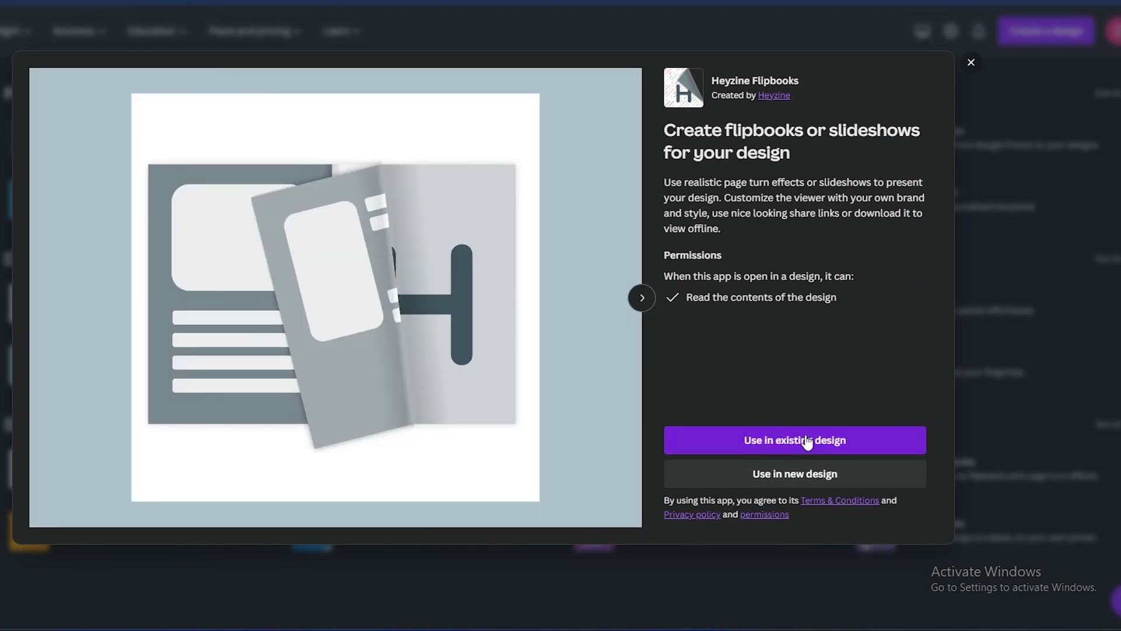
Use the Heyzine Flipbooks app in the existing Journal spiral notebook design from your projects
{"action": "left_click", "coordinate": [808, 450]}
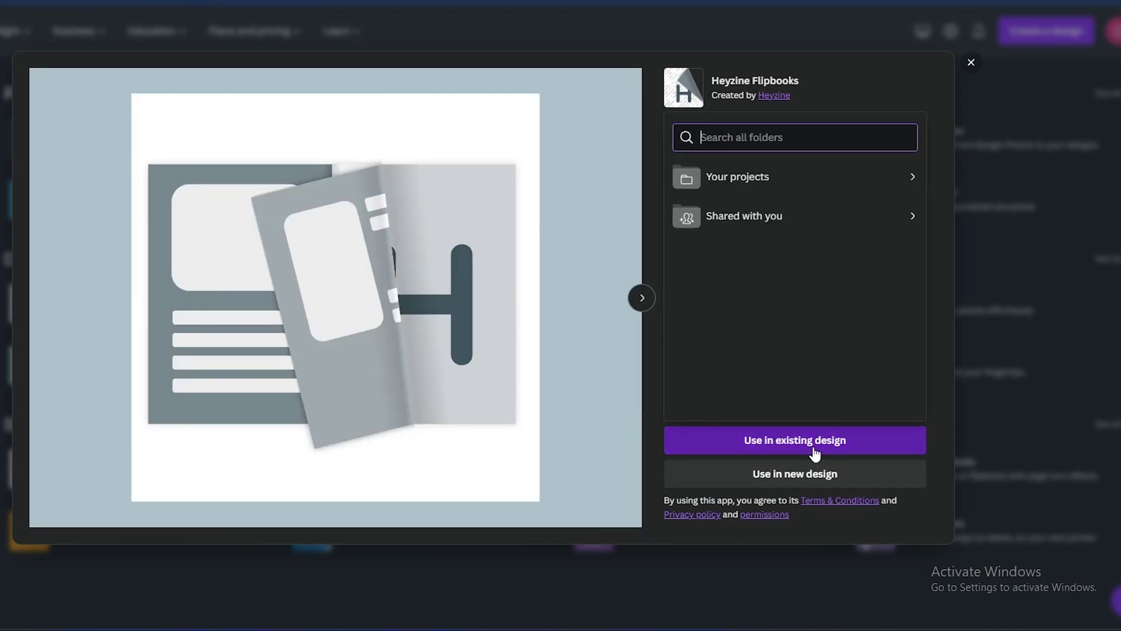
{"action": "left_click", "coordinate": [913, 181]}
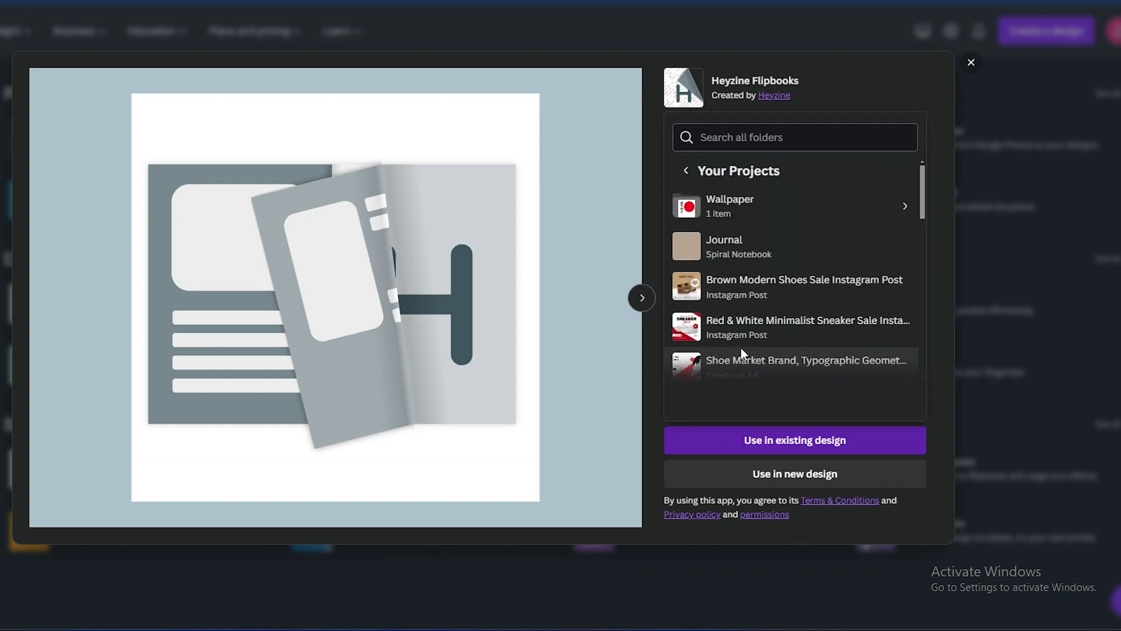
{"action": "left_click", "coordinate": [743, 257]}
{"action": "left_click", "coordinate": [782, 442]}
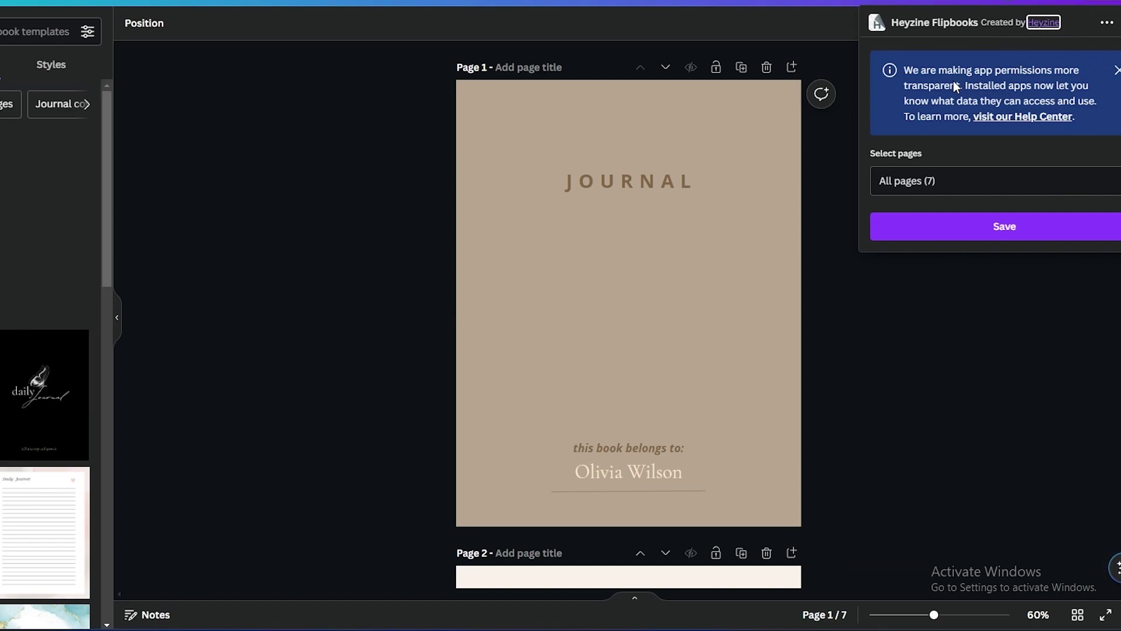
Check the page selection, keep all 7 pages included, and save the journal to Heyzine Flipbooks
{"action": "left_click", "coordinate": [923, 182]}
{"action": "scroll", "coordinate": [1089, 234], "scroll_direction": "down", "scroll_amount": 5}
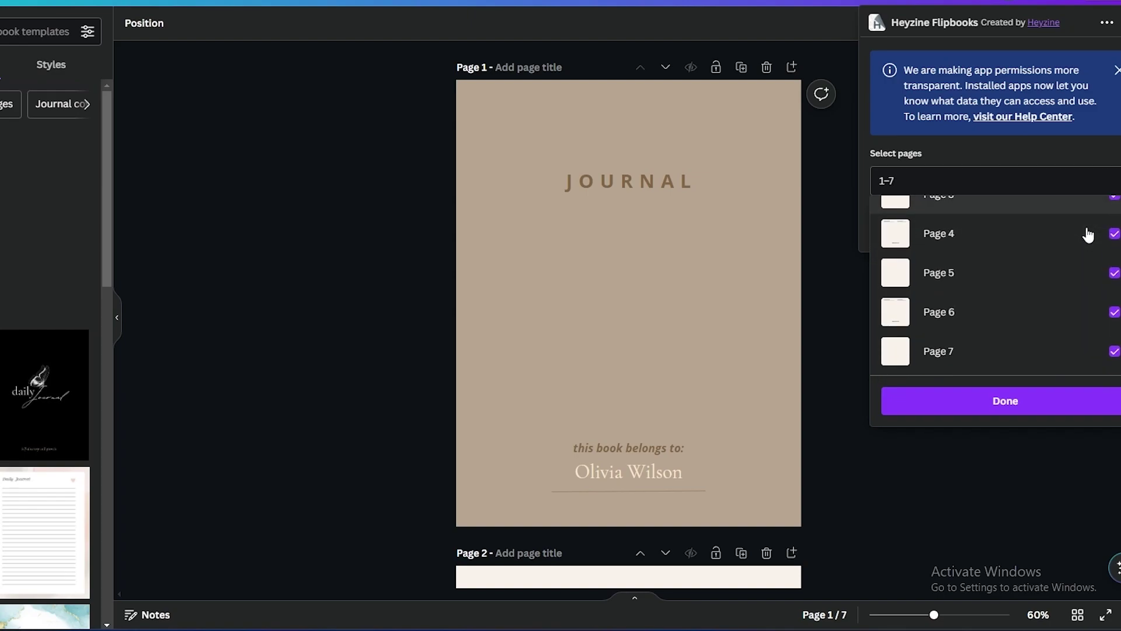
{"action": "scroll", "coordinate": [934, 233], "scroll_direction": "up", "scroll_amount": 5}
{"action": "left_click", "coordinate": [989, 184]}
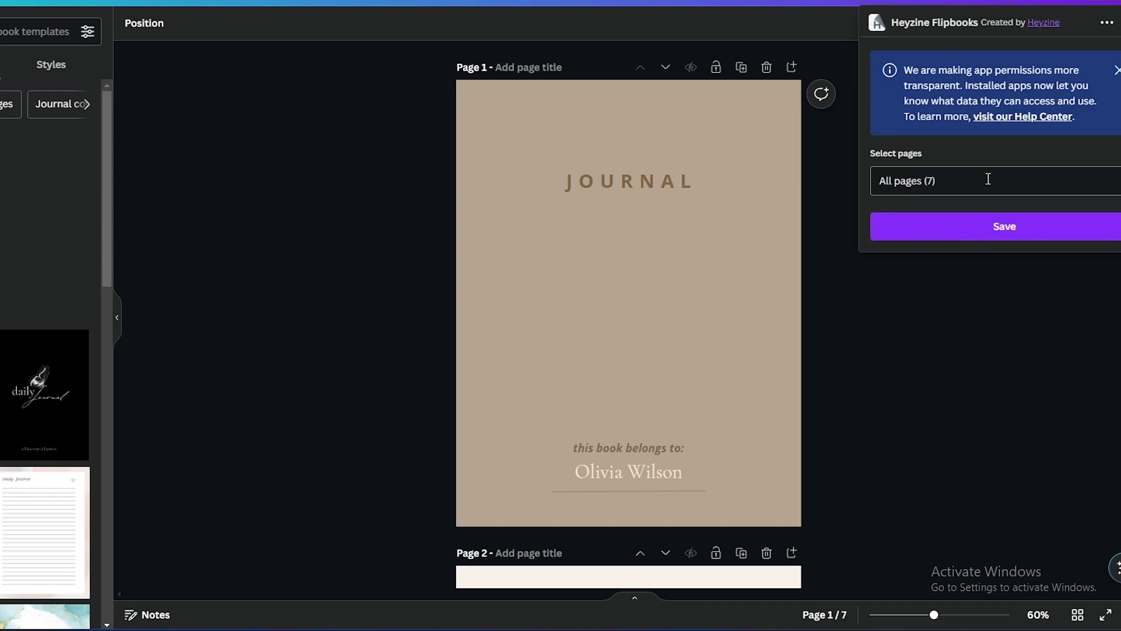
{"action": "left_click", "coordinate": [993, 231]}
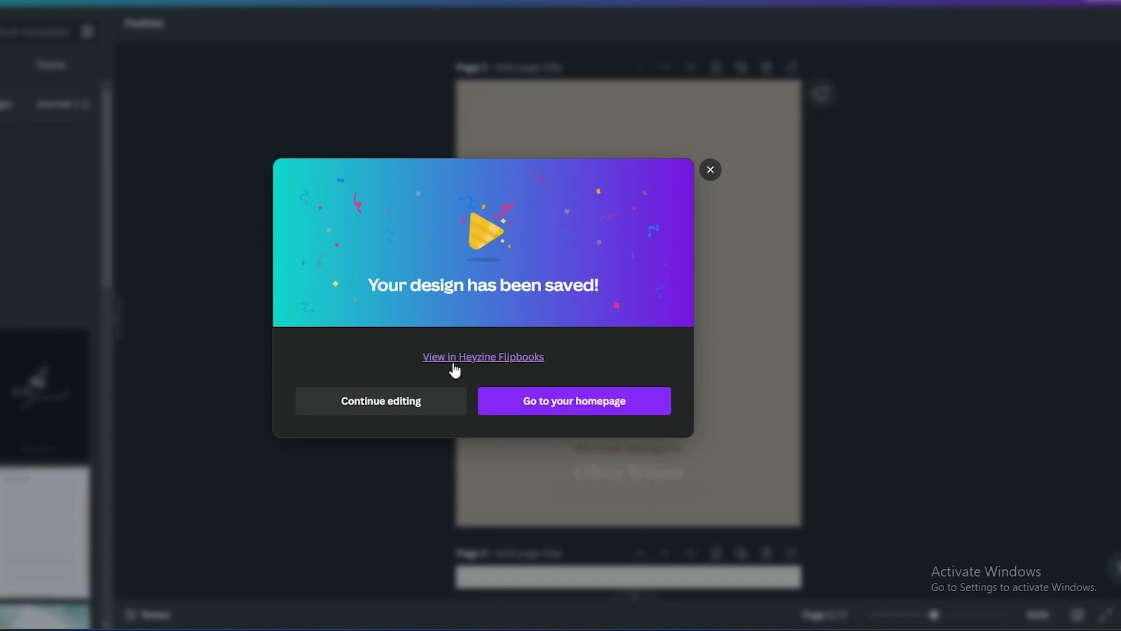
Open the saved journal in Heyzine Flipbooks and dismiss the save confirmation in the Canva design
{"action": "left_click", "coordinate": [486, 358]}
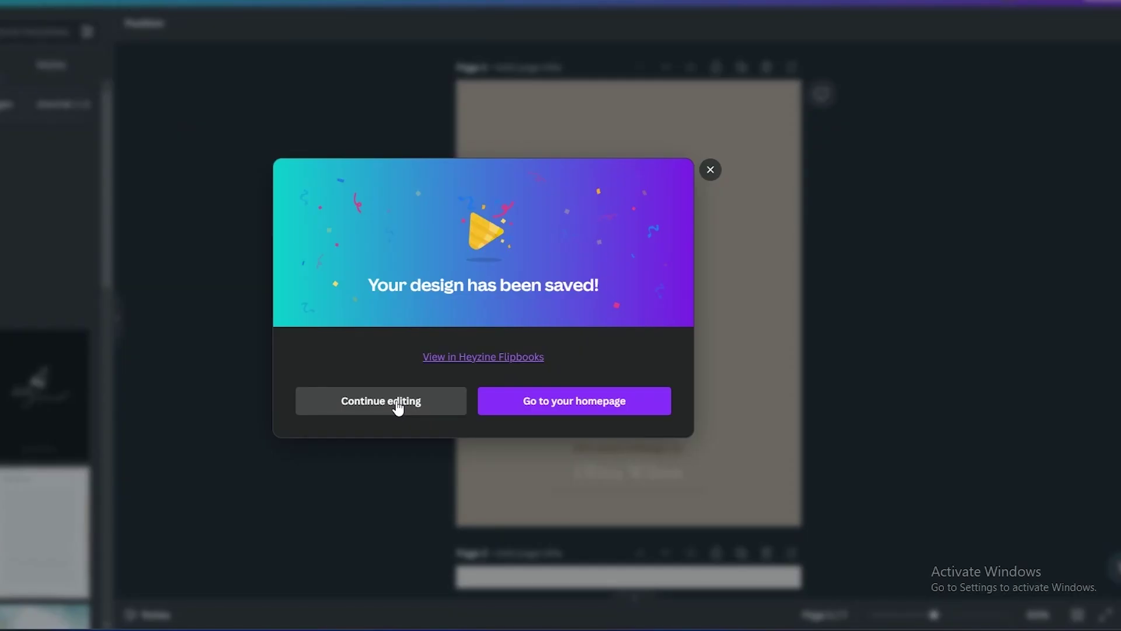
{"action": "left_click", "coordinate": [394, 407]}
{"action": "scroll", "coordinate": [640, 415], "scroll_direction": "down", "scroll_amount": 10}
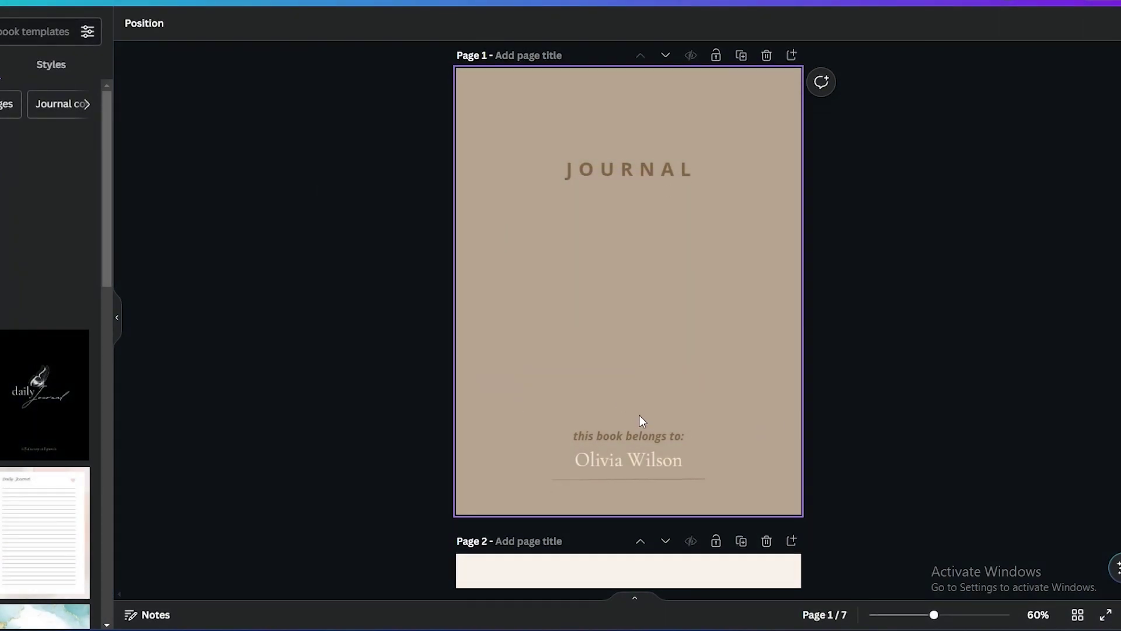
{"action": "scroll", "coordinate": [797, 465], "scroll_direction": "up", "scroll_amount": 10}
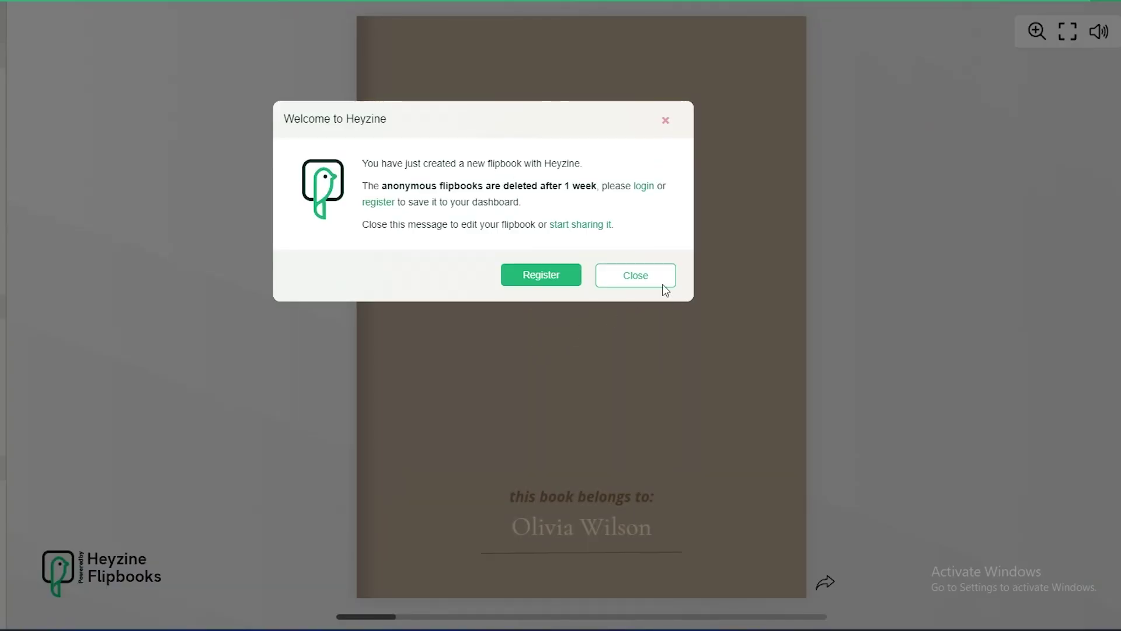
Close the Heyzine welcome message and leaf back and forth through the flipbook to examine its cover and page spreads
{"action": "left_click", "coordinate": [629, 278]}
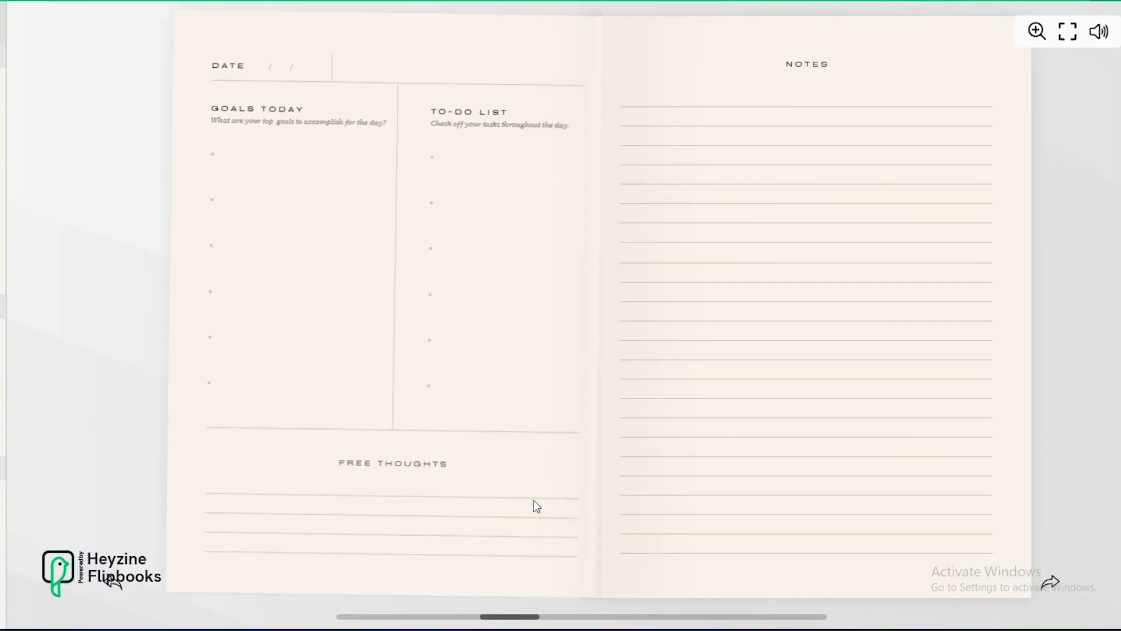
{"action": "left_click", "coordinate": [537, 506]}
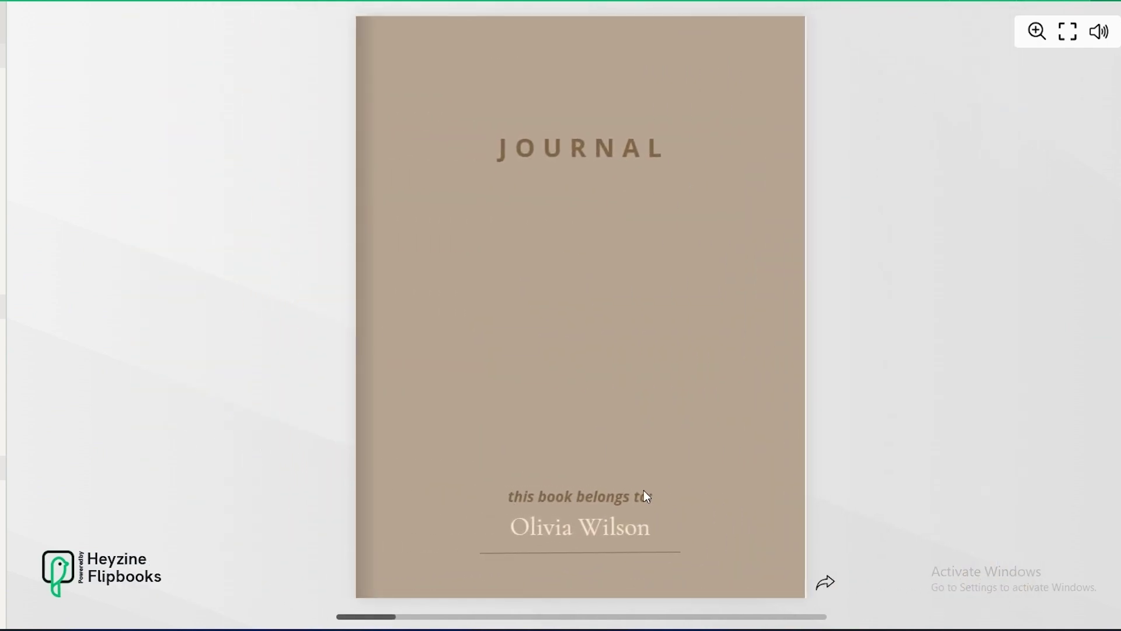
{"action": "left_click", "coordinate": [550, 400]}
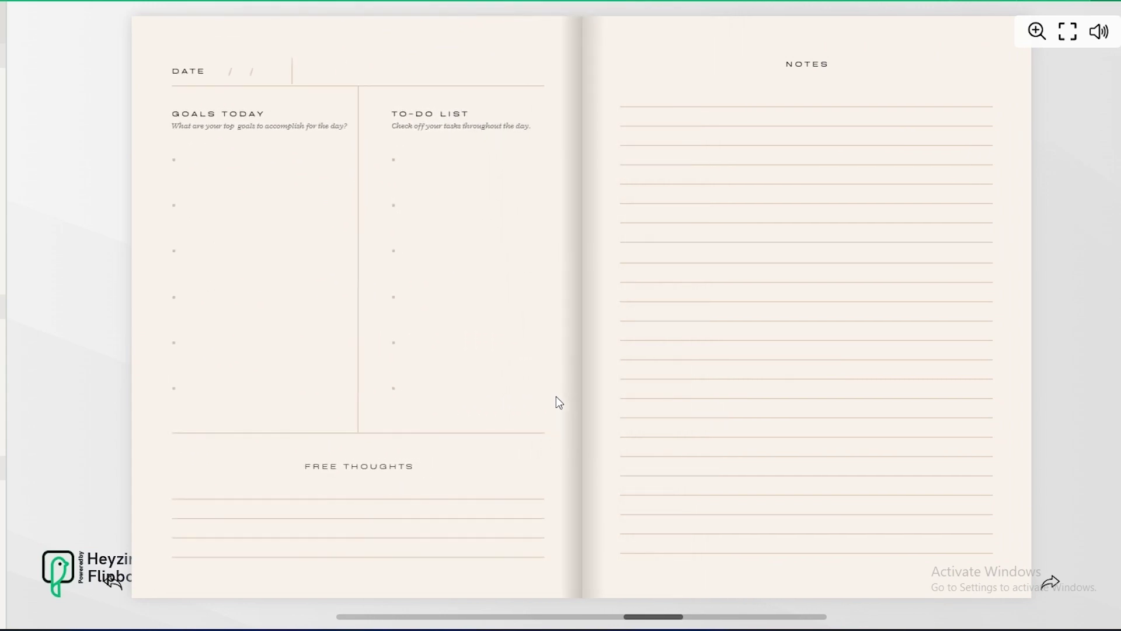
{"action": "left_click", "coordinate": [556, 397]}
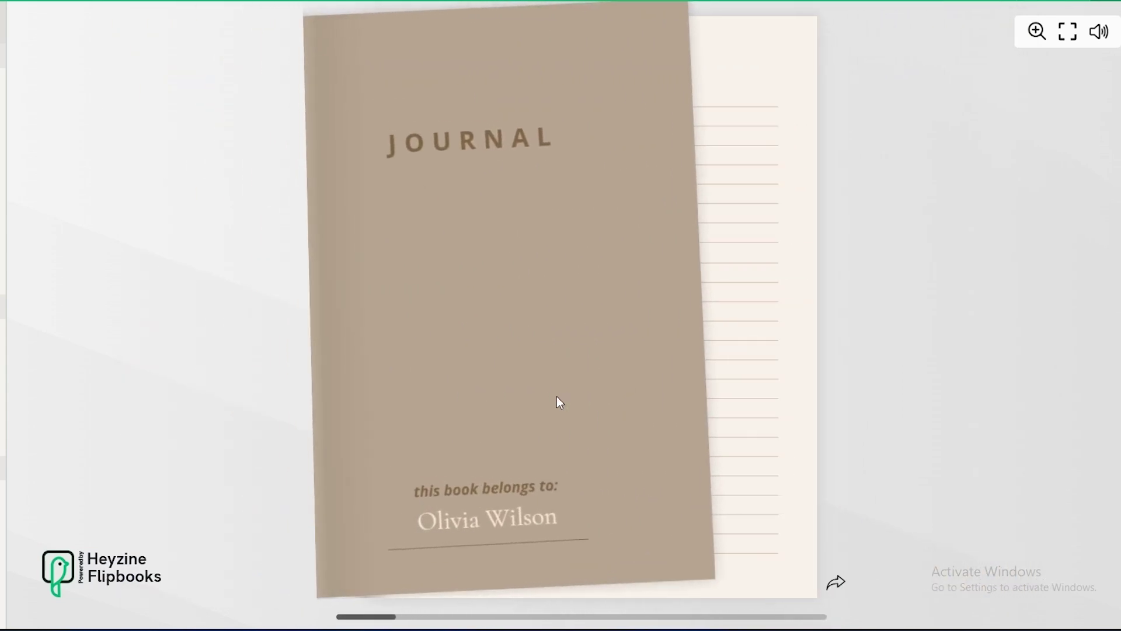
{"action": "left_click", "coordinate": [560, 402]}
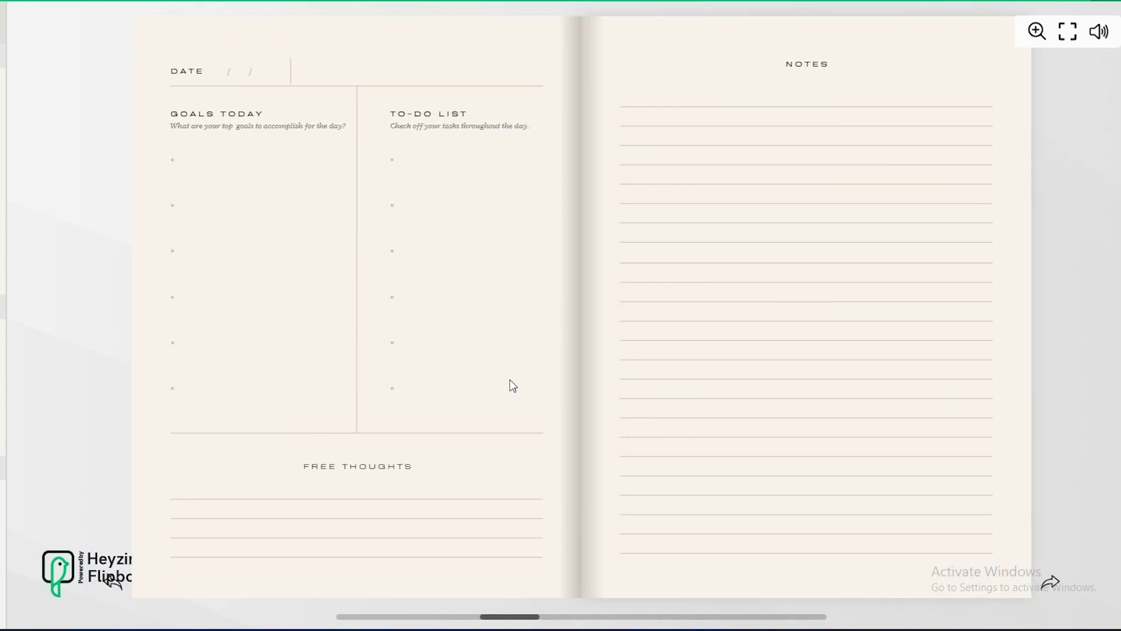
{"action": "key", "text": "Right"}
{"action": "left_click", "coordinate": [858, 195]}
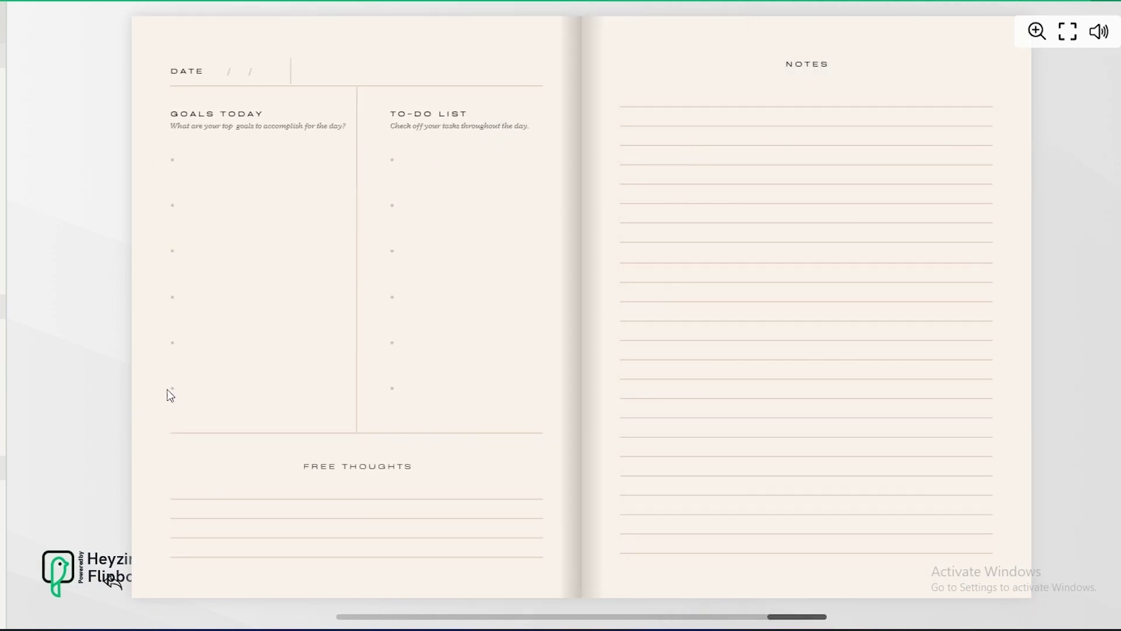
{"action": "key", "text": "Left"}
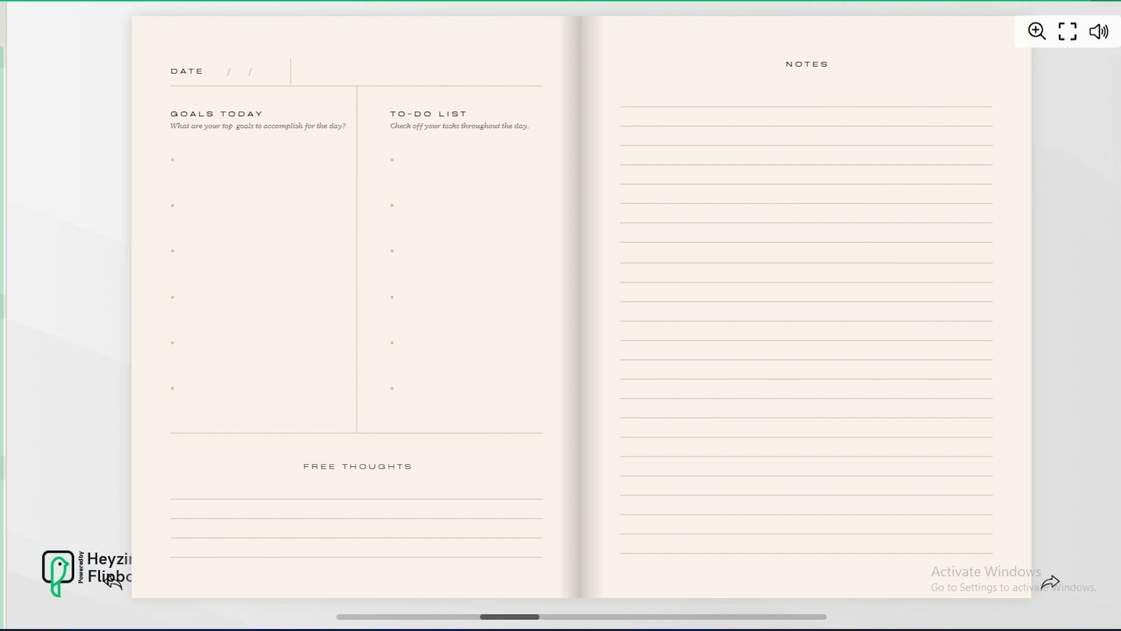
Turn on Pages edges in the flipbook's page effect settings and flip the preview pages to check the effect
{"action": "mouse_move", "coordinate": [3, 175]}
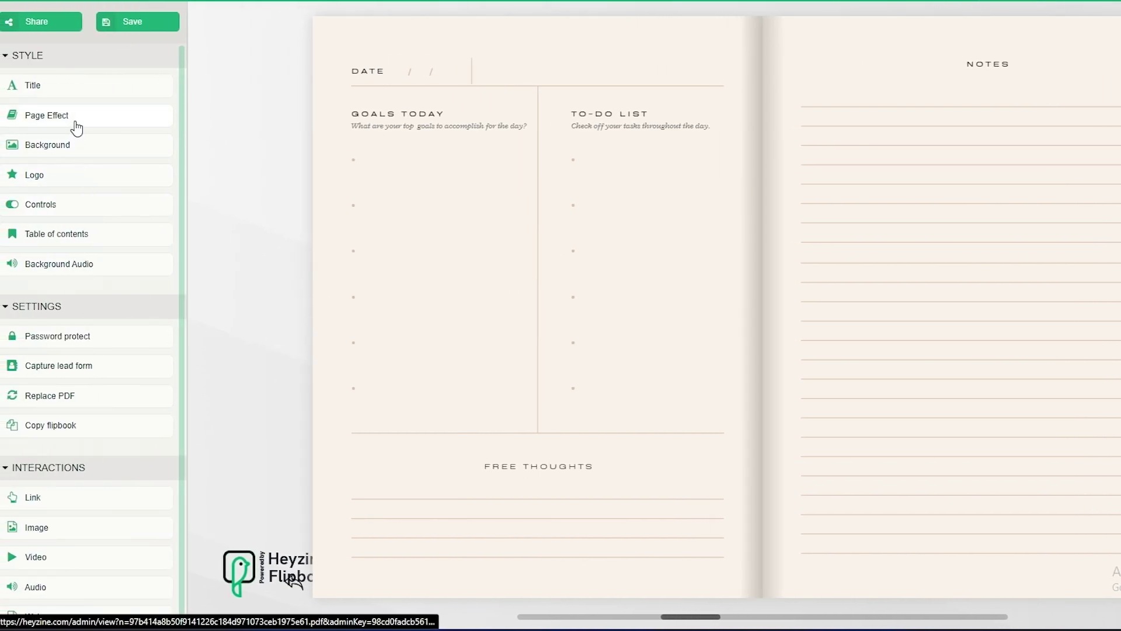
{"action": "left_click", "coordinate": [76, 127]}
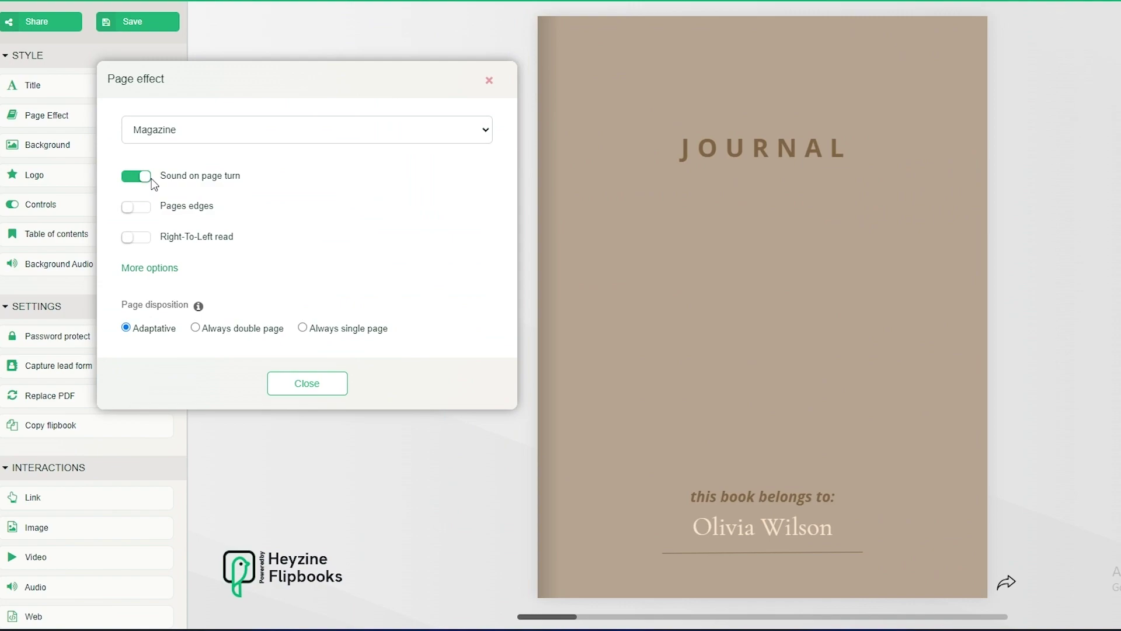
{"action": "left_click", "coordinate": [128, 210]}
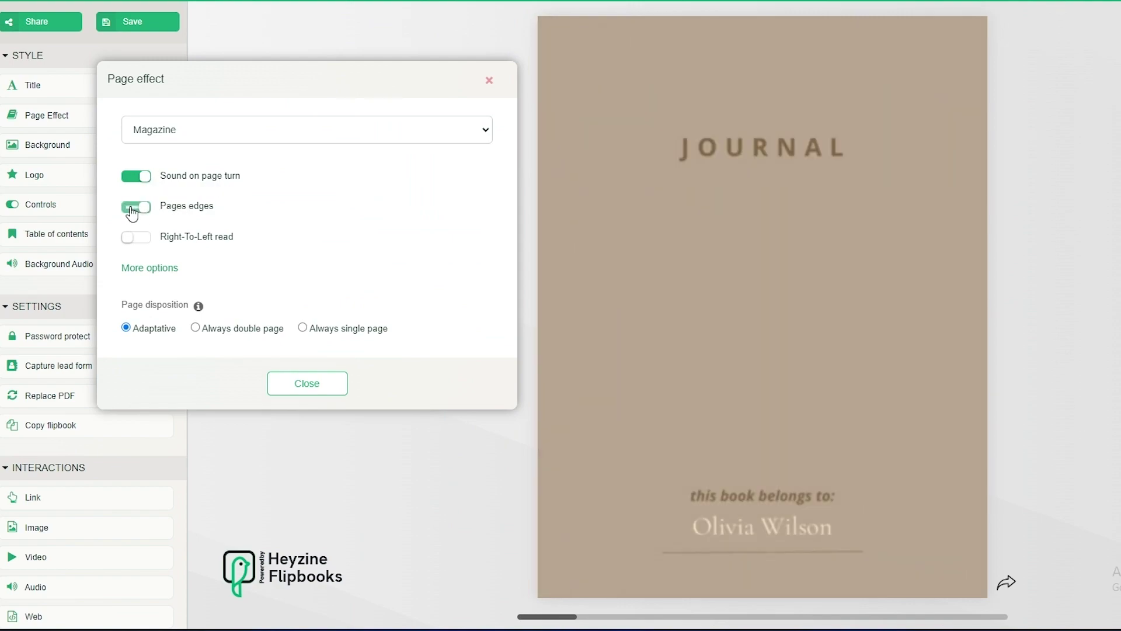
{"action": "left_click", "coordinate": [992, 24]}
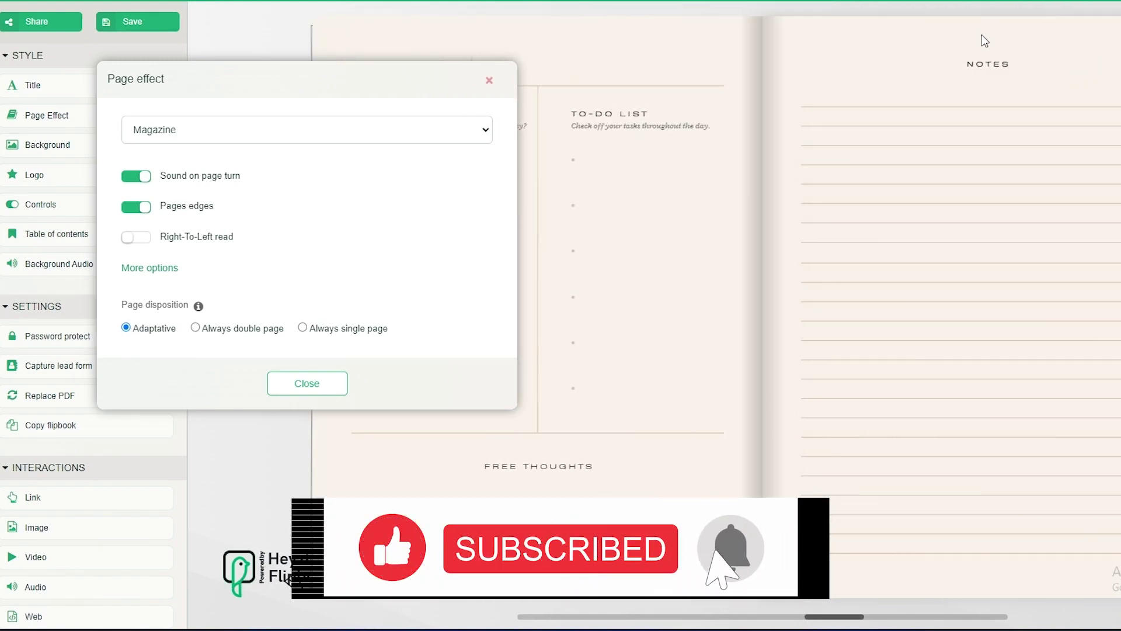
Try Right-To-Left read on the flipbook preview, turn it back off and close the page effect settings
{"action": "left_click", "coordinate": [128, 237]}
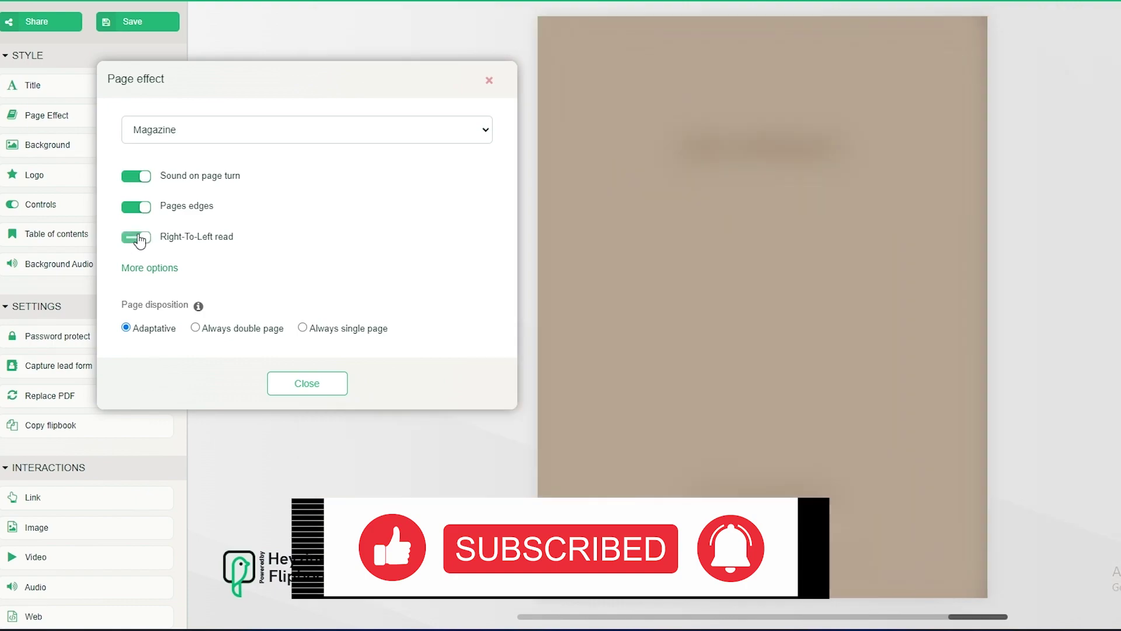
{"action": "left_click", "coordinate": [826, 324]}
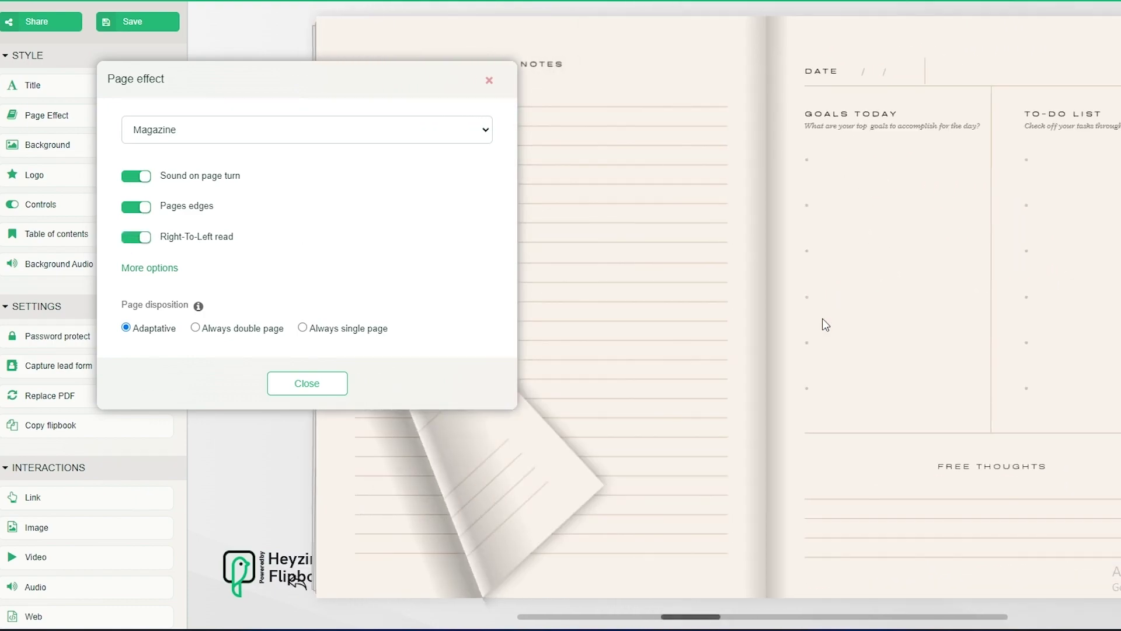
{"action": "left_click", "coordinate": [136, 237]}
{"action": "left_click", "coordinate": [730, 343]}
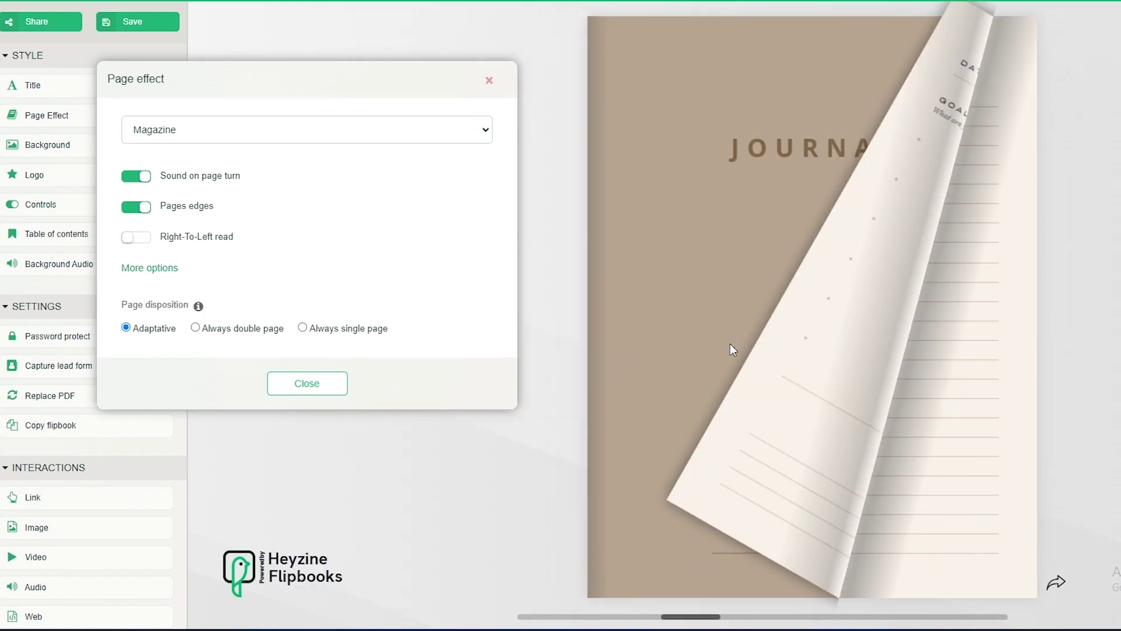
{"action": "left_click", "coordinate": [732, 343]}
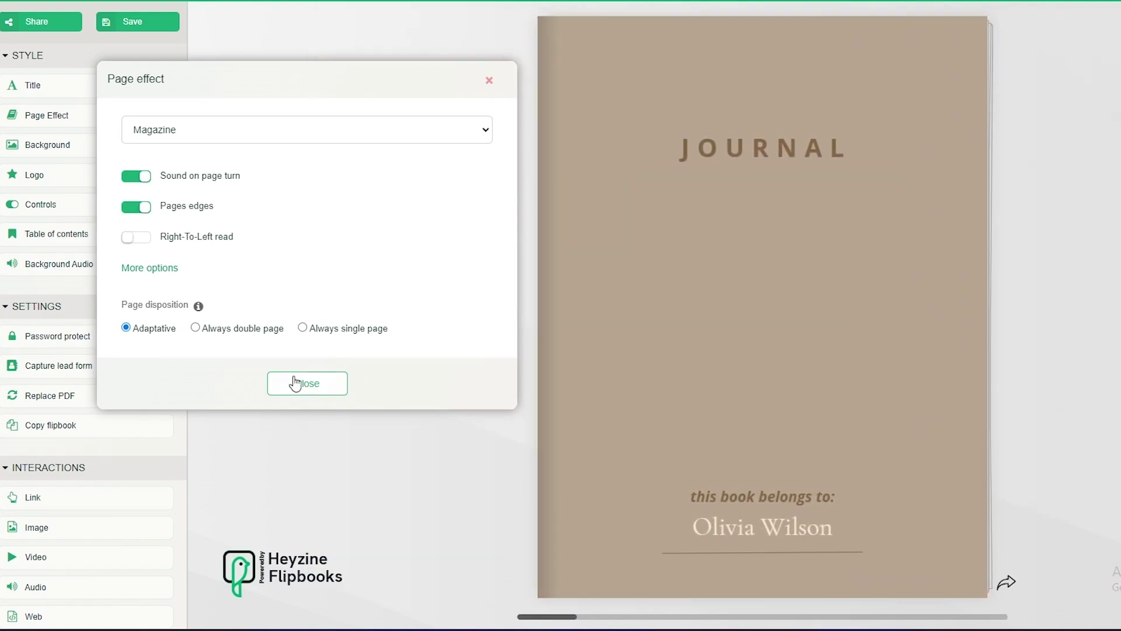
{"action": "left_click", "coordinate": [307, 383]}
{"action": "left_click", "coordinate": [603, 355]}
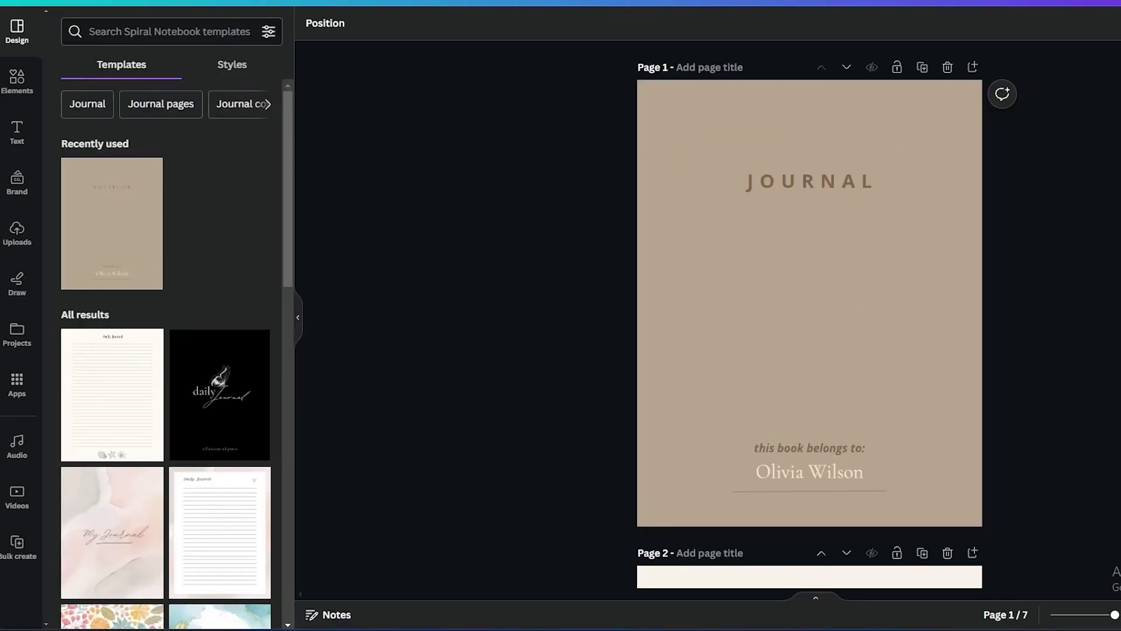
Switch to the Journal design in Canva and bring up Simplebooklet Flip among all its sharing options
{"action": "scroll", "coordinate": [759, 405], "scroll_direction": "down", "scroll_amount": 20}
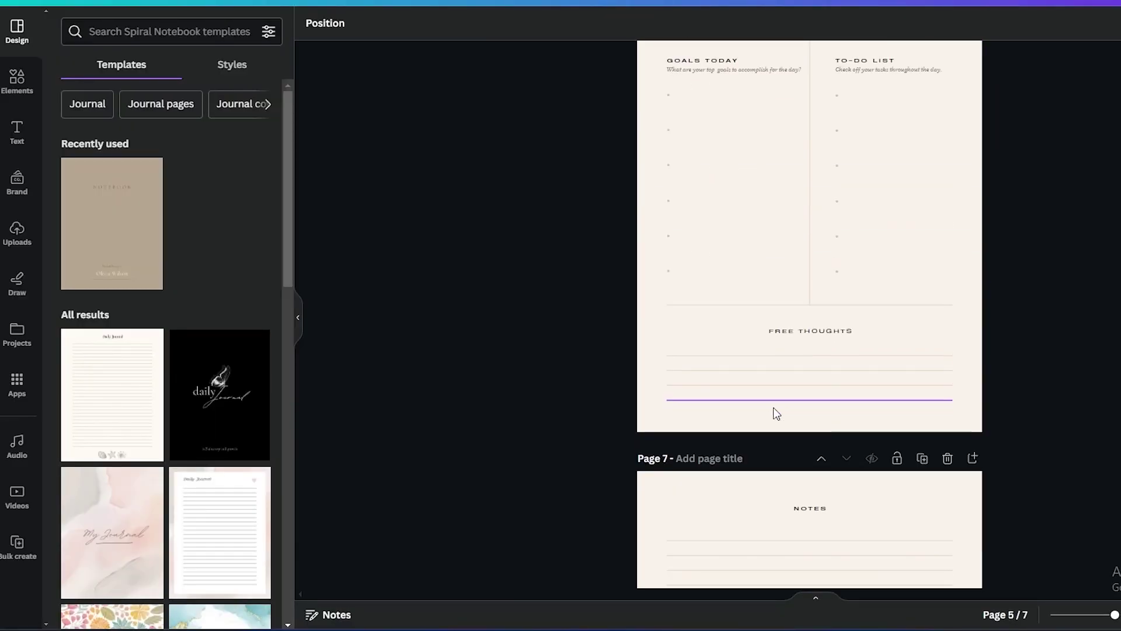
{"action": "scroll", "coordinate": [777, 413], "scroll_direction": "down", "scroll_amount": 5}
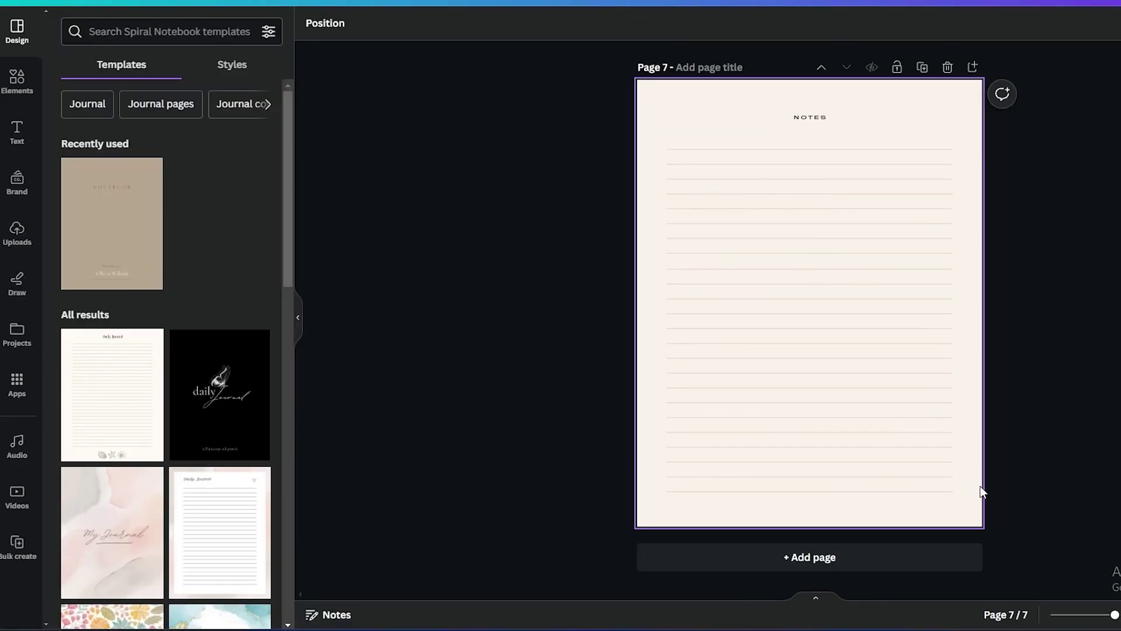
{"action": "scroll", "coordinate": [841, 262], "scroll_direction": "up", "scroll_amount": 10}
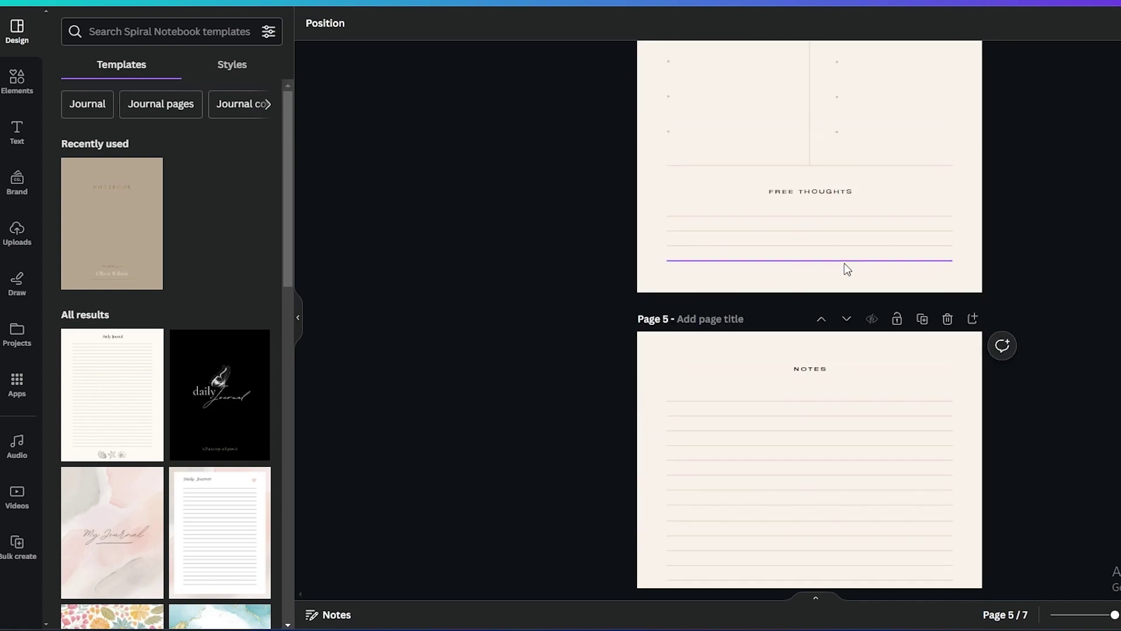
{"action": "scroll", "coordinate": [847, 268], "scroll_direction": "up", "scroll_amount": 5}
{"action": "scroll", "coordinate": [922, 403], "scroll_direction": "down", "scroll_amount": 5}
{"action": "scroll", "coordinate": [993, 280], "scroll_direction": "up", "scroll_amount": 6}
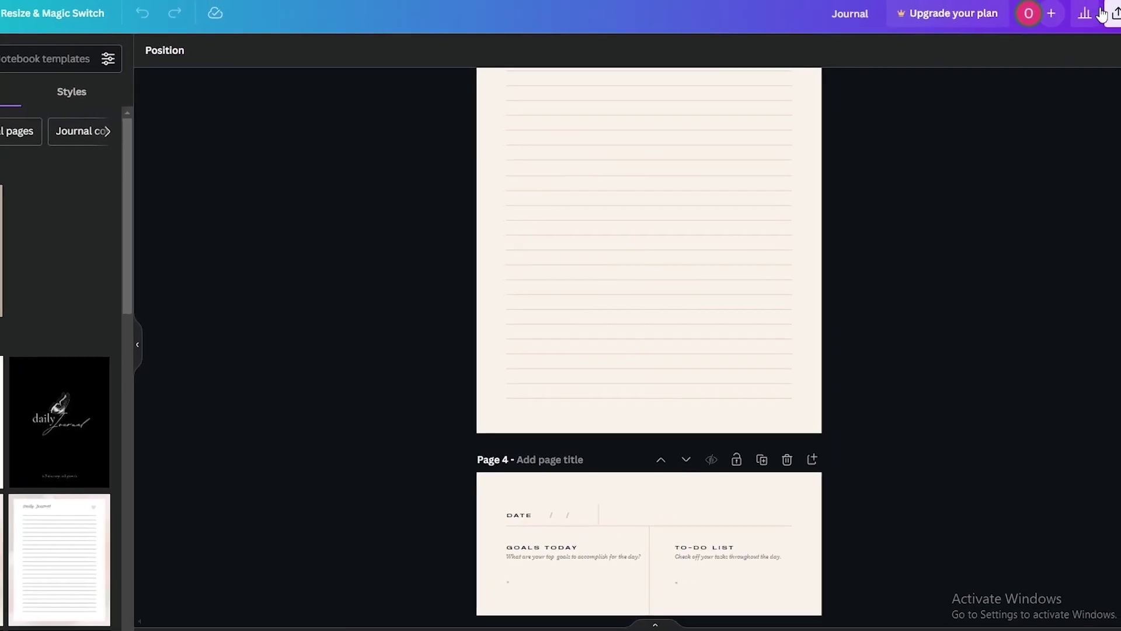
{"action": "left_click", "coordinate": [1081, 22]}
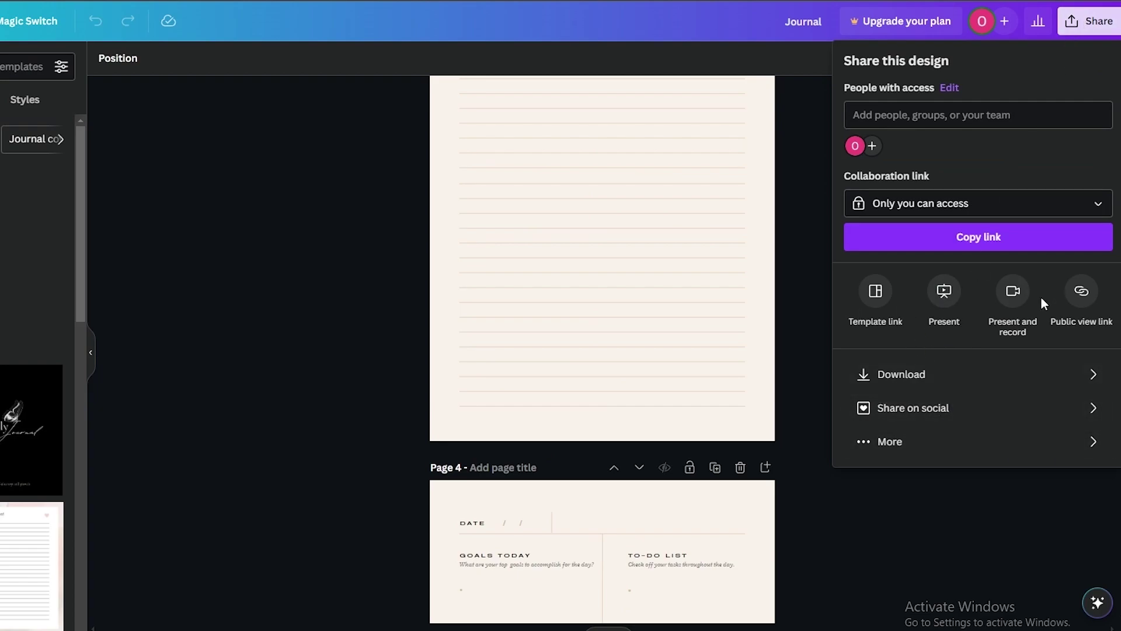
{"action": "left_click", "coordinate": [846, 446]}
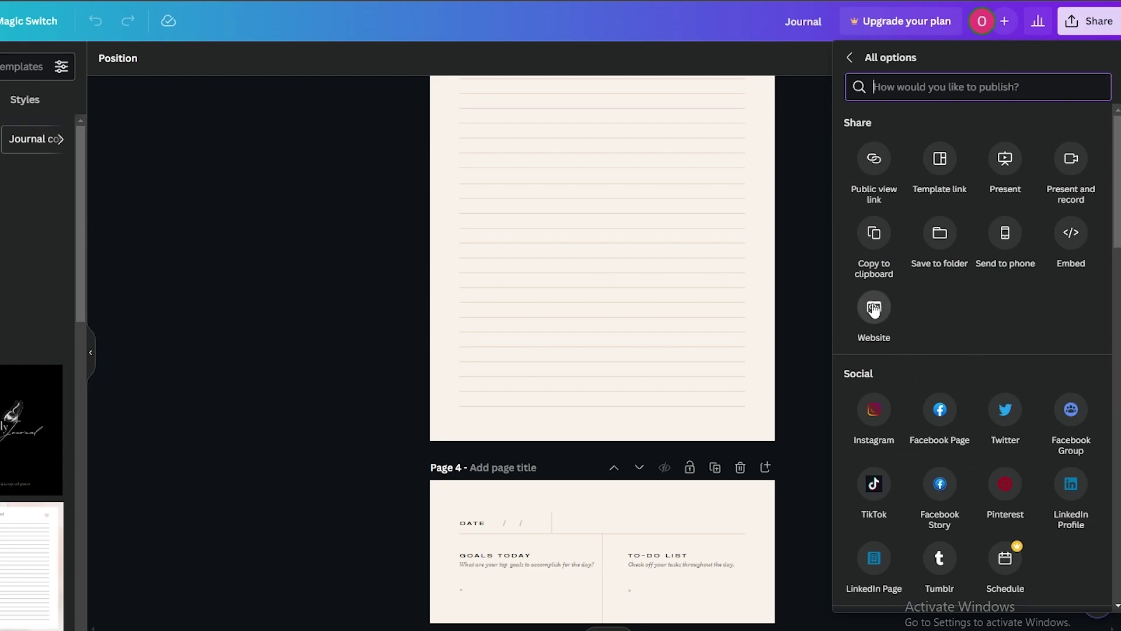
{"action": "scroll", "coordinate": [937, 311], "scroll_direction": "down", "scroll_amount": 10}
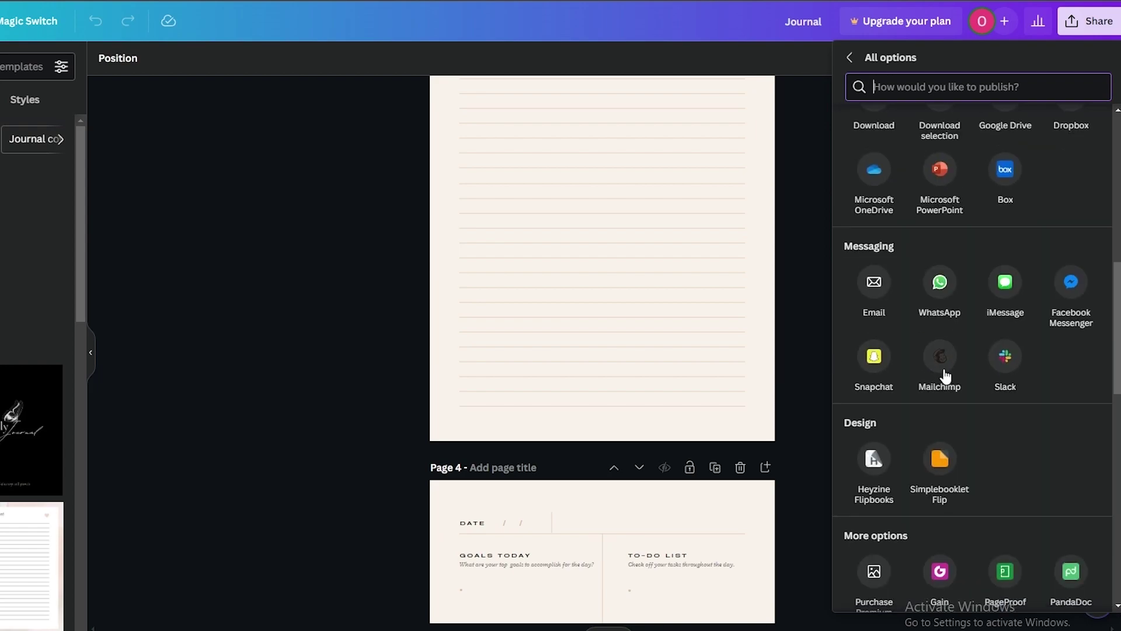
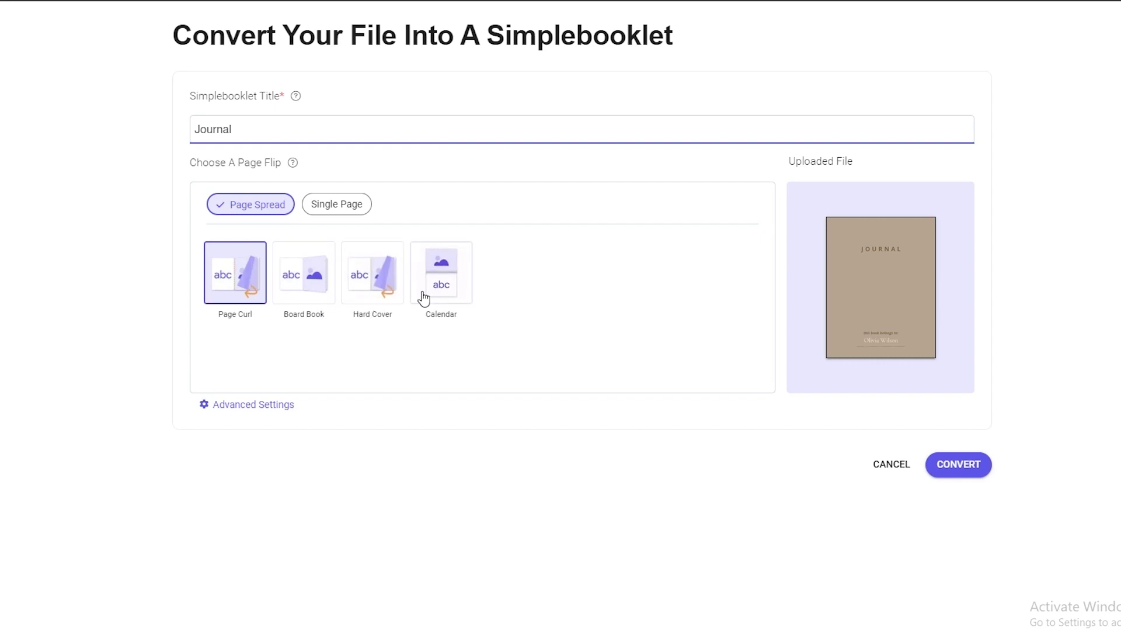
Choose the Hard Cover page flip for the Journal Simplebooklet, convert it and dismiss the preview message
{"action": "left_click", "coordinate": [396, 297]}
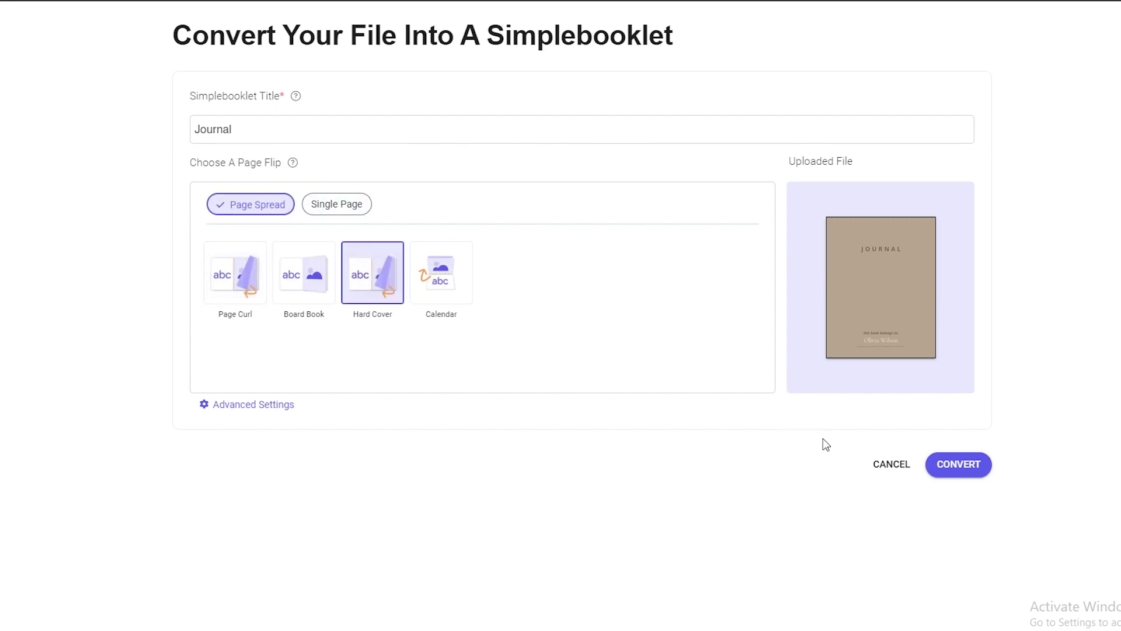
{"action": "left_click", "coordinate": [973, 473]}
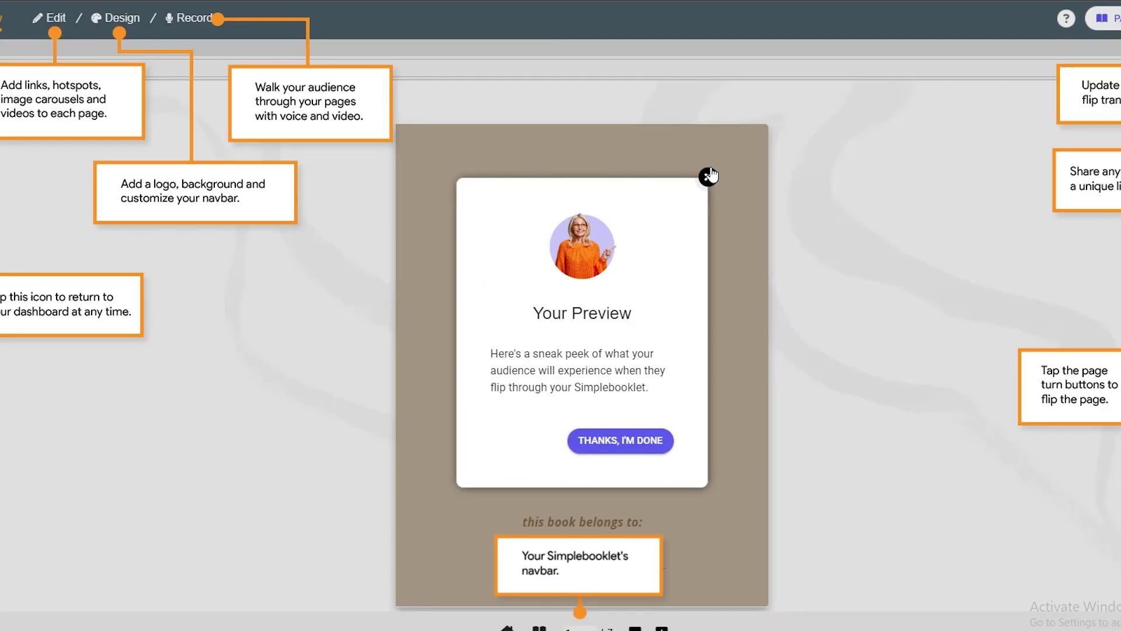
{"action": "left_click", "coordinate": [709, 176]}
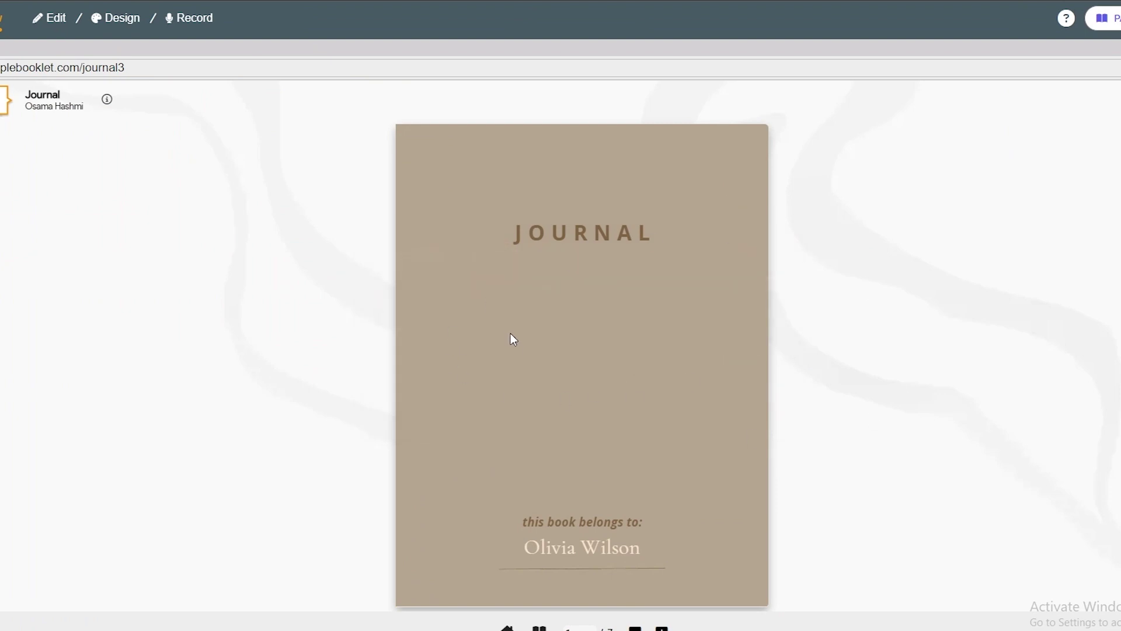
Leaf through the Simplebooklet journal, dismiss the upgrade overlay, and return to the Heyzine flipbook to compare its page turns
{"action": "left_click", "coordinate": [393, 368]}
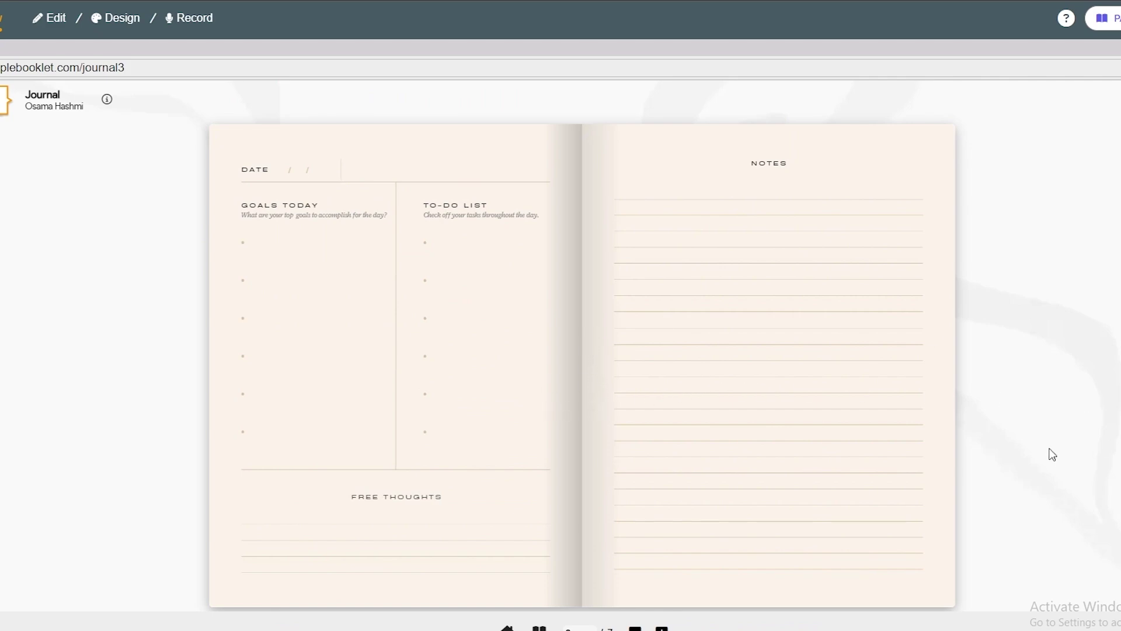
{"action": "key", "text": "Right"}
{"action": "key", "text": "Right"}
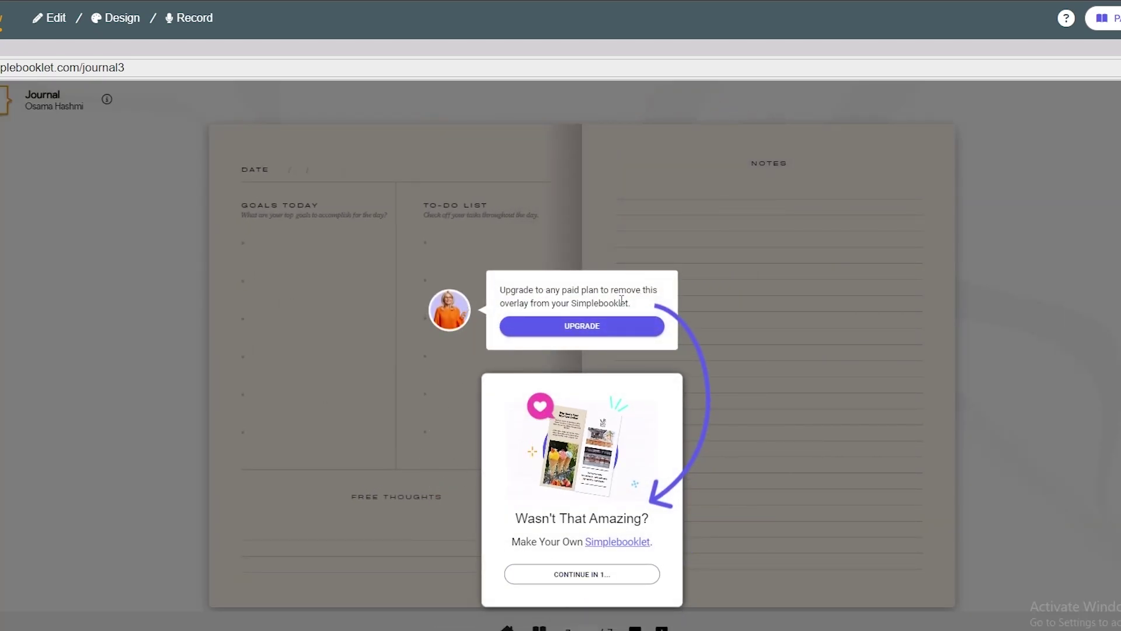
{"action": "left_click", "coordinate": [578, 575]}
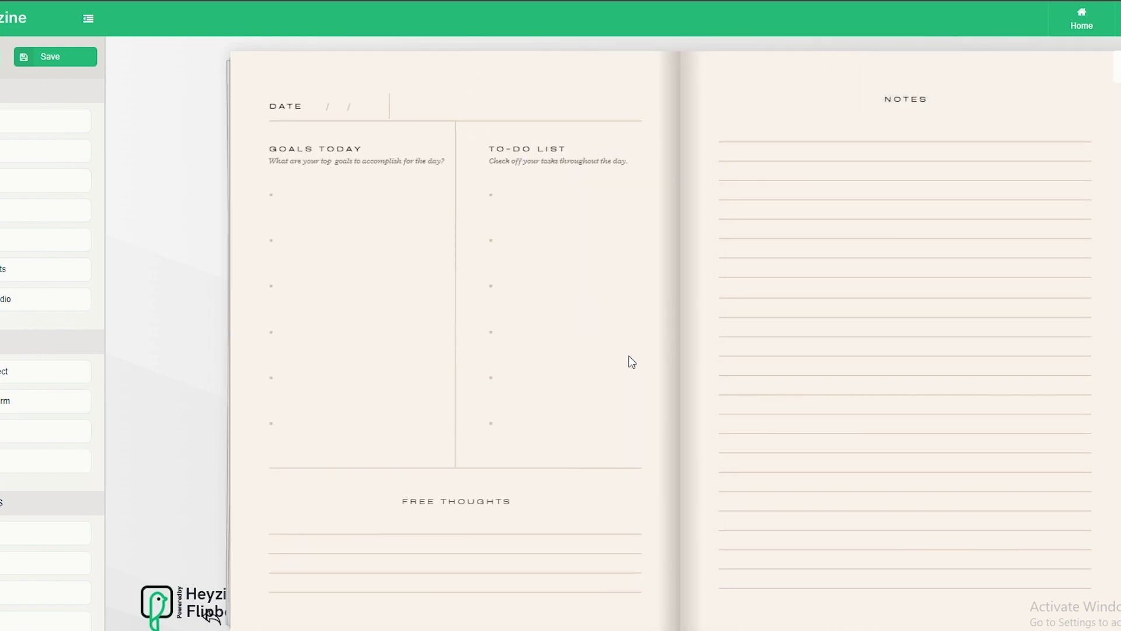
{"action": "left_click", "coordinate": [619, 374]}
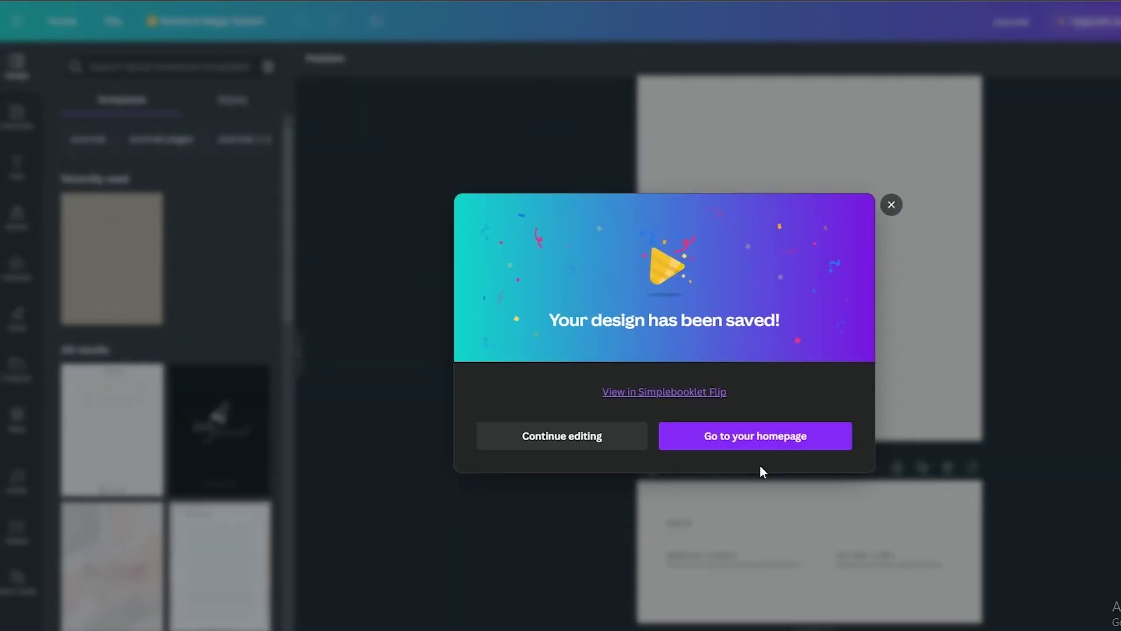
Dismiss the save confirmation in the Canva design and browse the available journal and notebook templates
{"action": "left_click", "coordinate": [888, 207]}
{"action": "scroll", "coordinate": [118, 457], "scroll_direction": "down", "scroll_amount": 3}
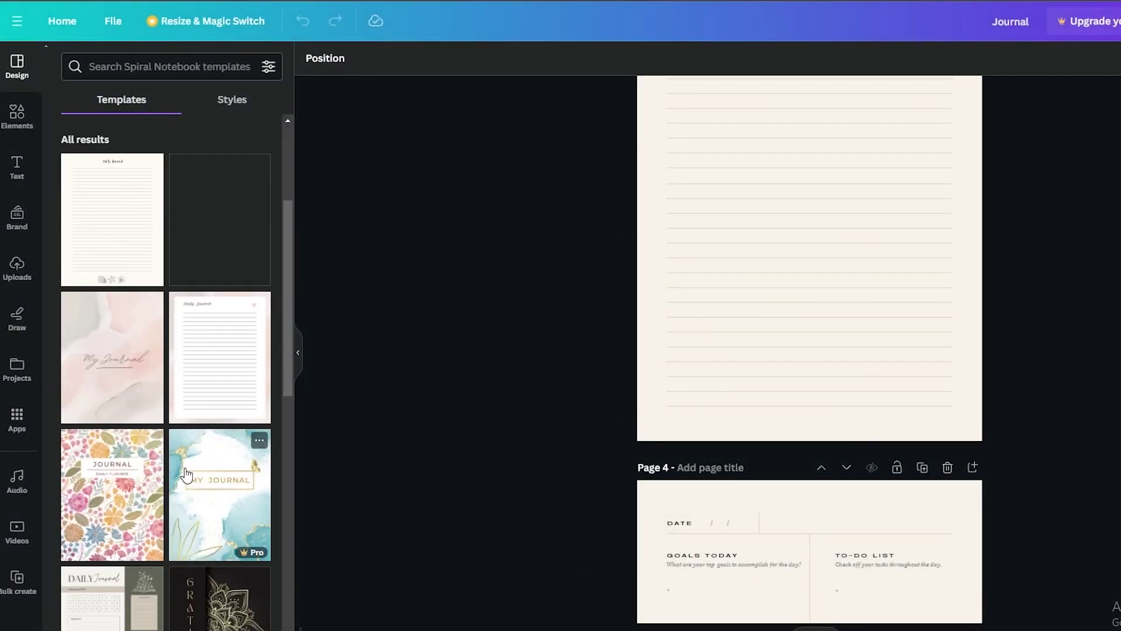
{"action": "scroll", "coordinate": [563, 450], "scroll_direction": "down", "scroll_amount": 5}
{"action": "scroll", "coordinate": [240, 450], "scroll_direction": "down", "scroll_amount": 10}
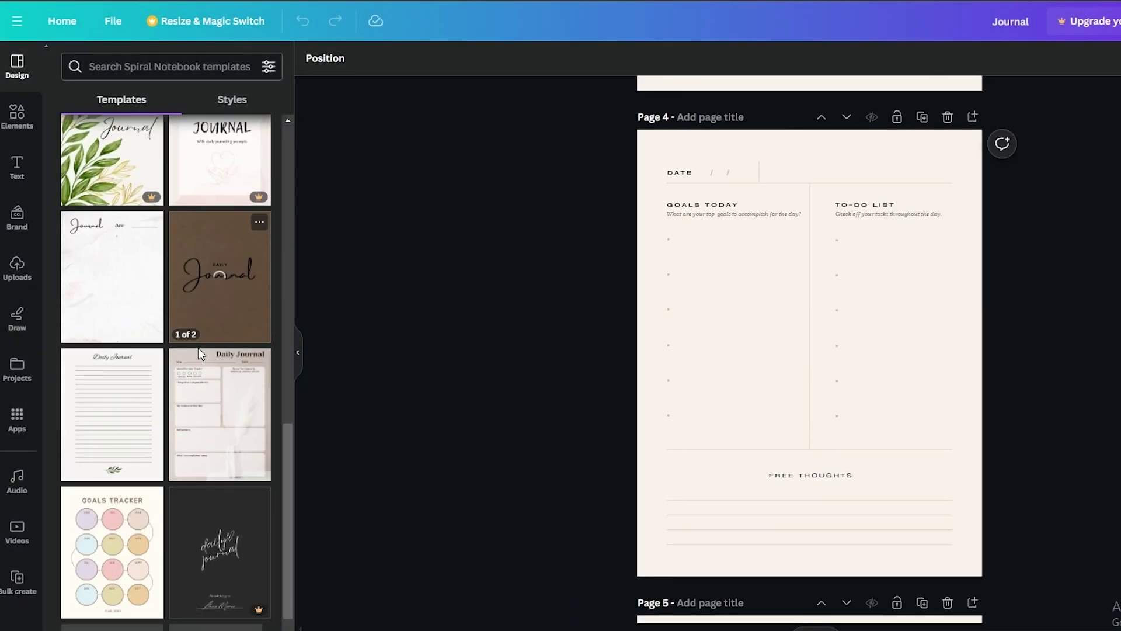
{"action": "scroll", "coordinate": [117, 473], "scroll_direction": "down", "scroll_amount": 2}
{"action": "scroll", "coordinate": [604, 458], "scroll_direction": "down", "scroll_amount": 3}
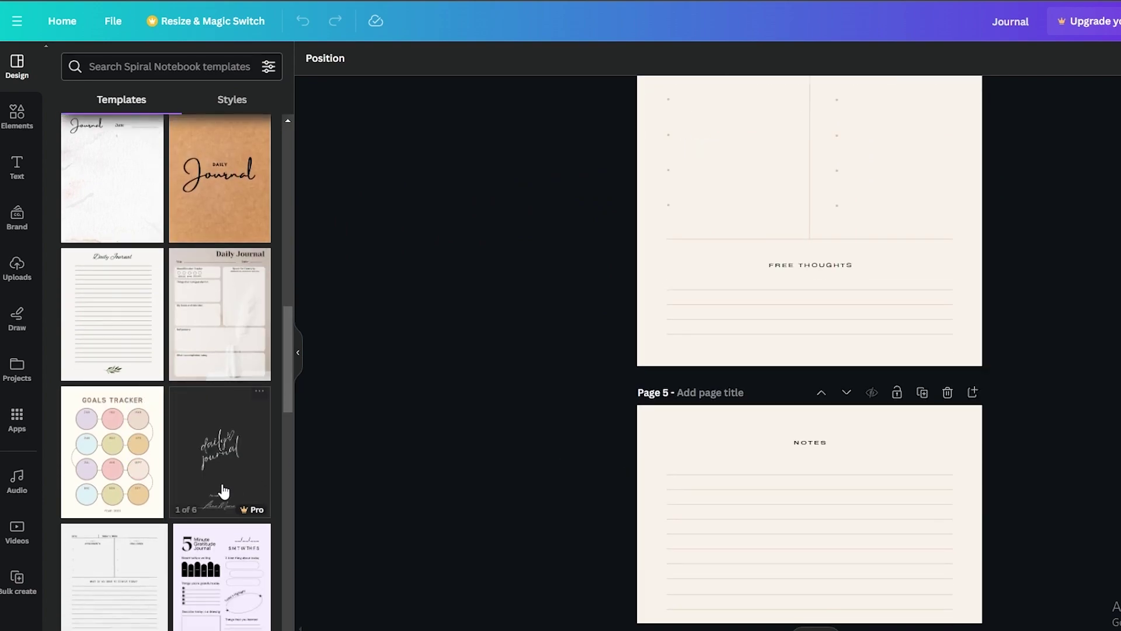
{"action": "scroll", "coordinate": [225, 489], "scroll_direction": "down", "scroll_amount": 3}
{"action": "scroll", "coordinate": [894, 444], "scroll_direction": "up", "scroll_amount": 6}
{"action": "scroll", "coordinate": [946, 234], "scroll_direction": "down", "scroll_amount": 9}
{"action": "scroll", "coordinate": [935, 241], "scroll_direction": "up", "scroll_amount": 7}
Open Heyzine Flipbooks from the full list of sharing options for the extended Journal design
{"action": "scroll", "coordinate": [1028, 518], "scroll_direction": "down", "scroll_amount": 15}
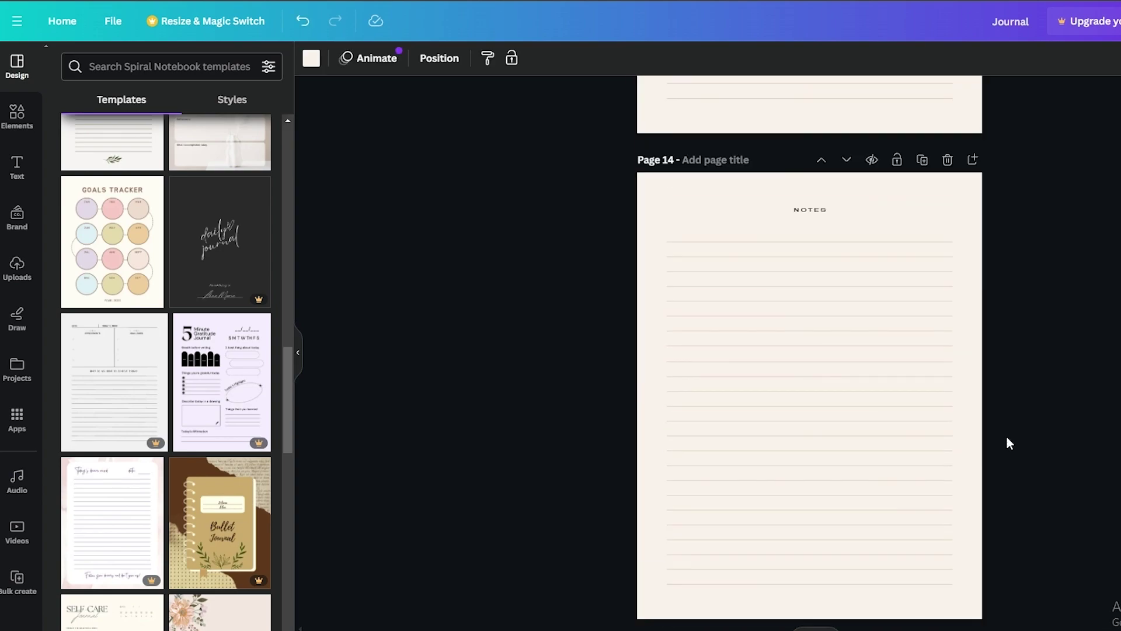
{"action": "scroll", "coordinate": [1009, 444], "scroll_direction": "up", "scroll_amount": 15}
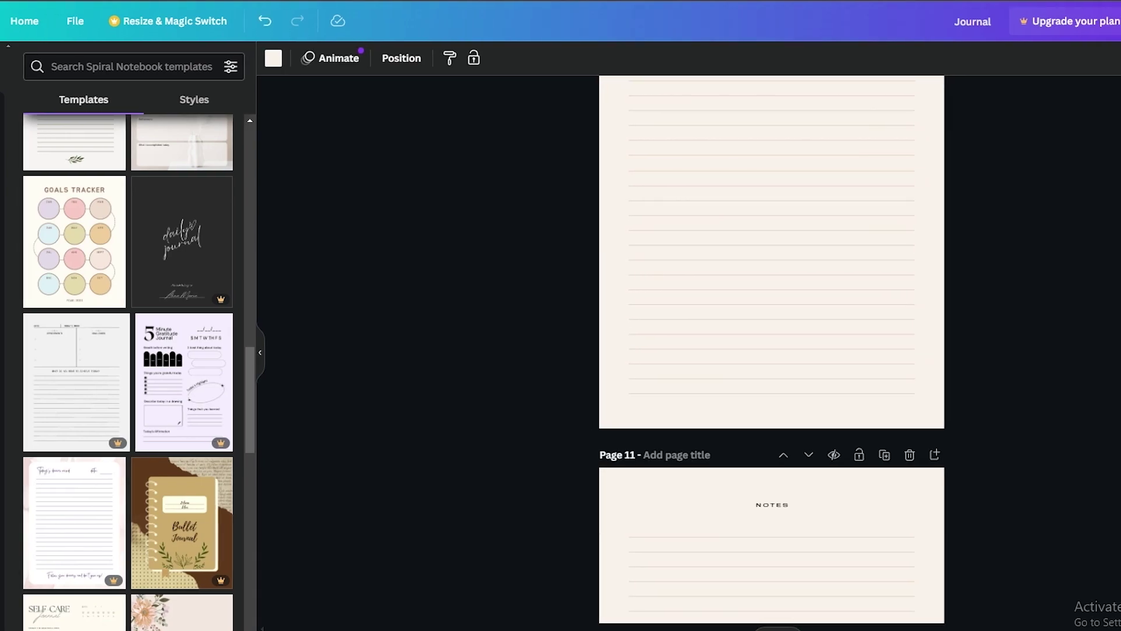
{"action": "left_click", "coordinate": [1114, 28]}
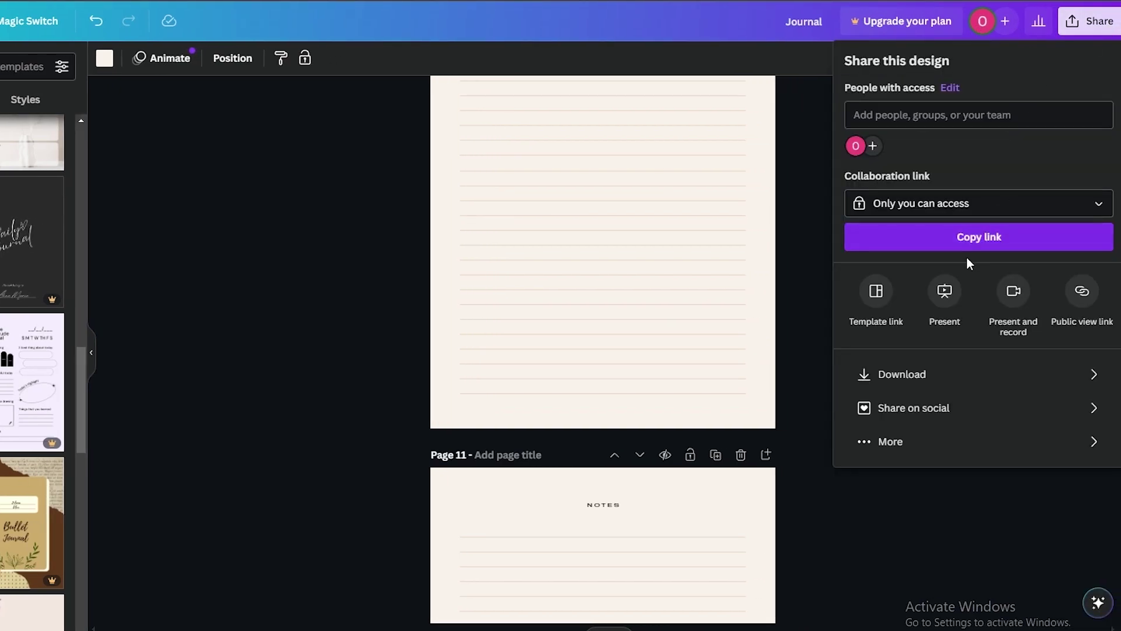
{"action": "left_click", "coordinate": [892, 445]}
{"action": "scroll", "coordinate": [888, 419], "scroll_direction": "down", "scroll_amount": 8}
{"action": "scroll", "coordinate": [887, 417], "scroll_direction": "down", "scroll_amount": 1}
{"action": "left_click", "coordinate": [874, 400]}
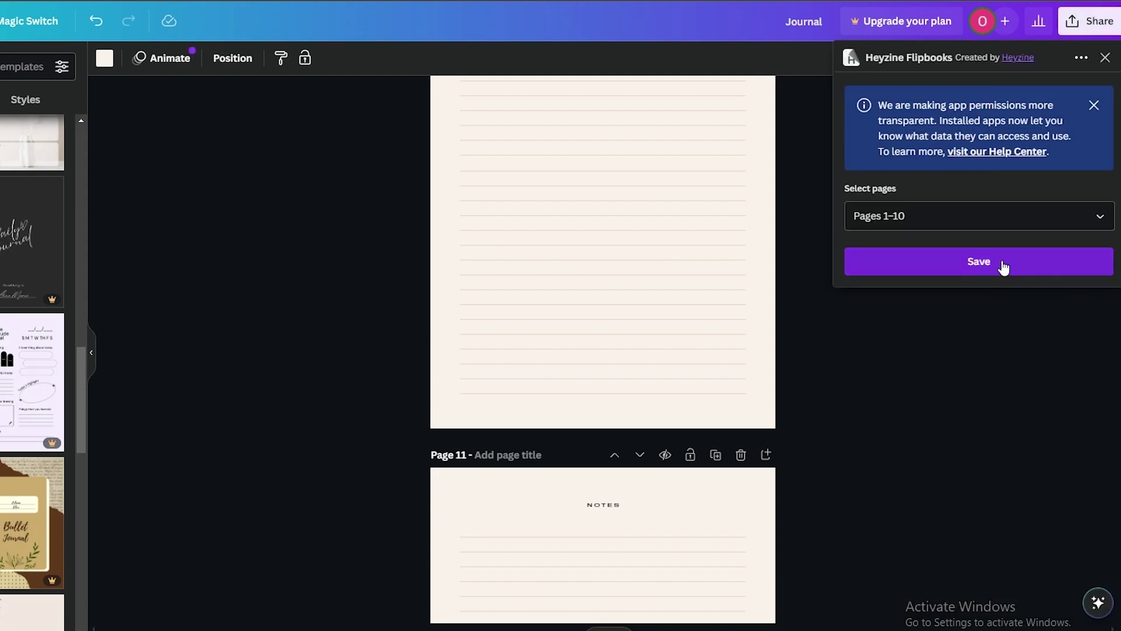
Change the selection of pages to include, save the journal to Heyzine Flipbooks and open the saved flipbook
{"action": "left_click", "coordinate": [1101, 217]}
{"action": "left_click", "coordinate": [1089, 256]}
{"action": "left_click", "coordinate": [976, 437]}
{"action": "left_click", "coordinate": [972, 259]}
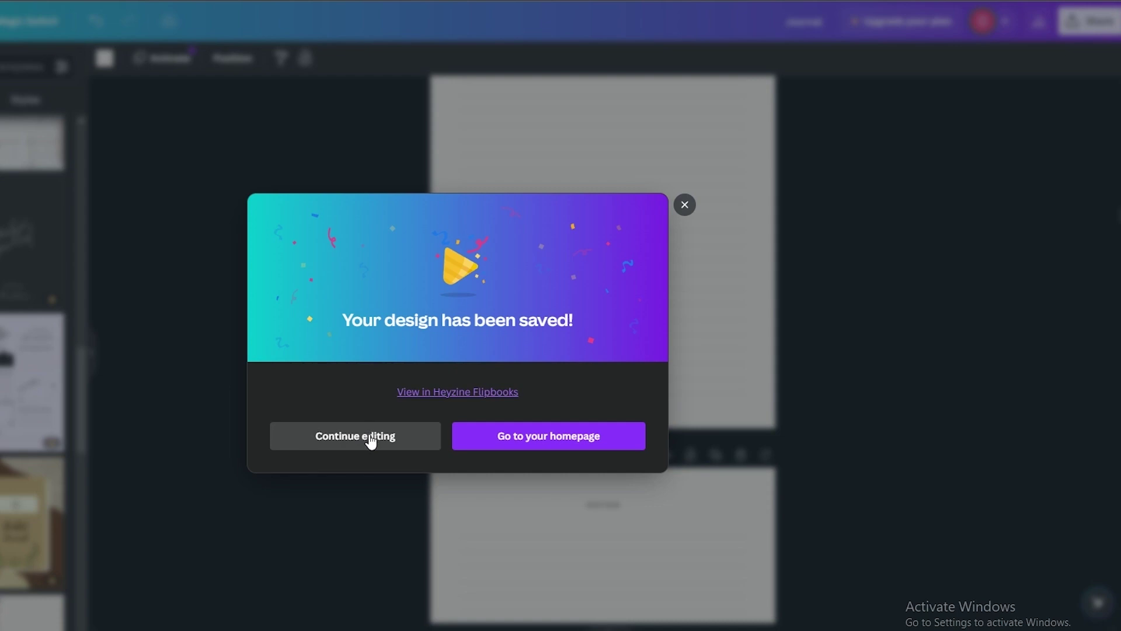
{"action": "right_click", "coordinate": [449, 395]}
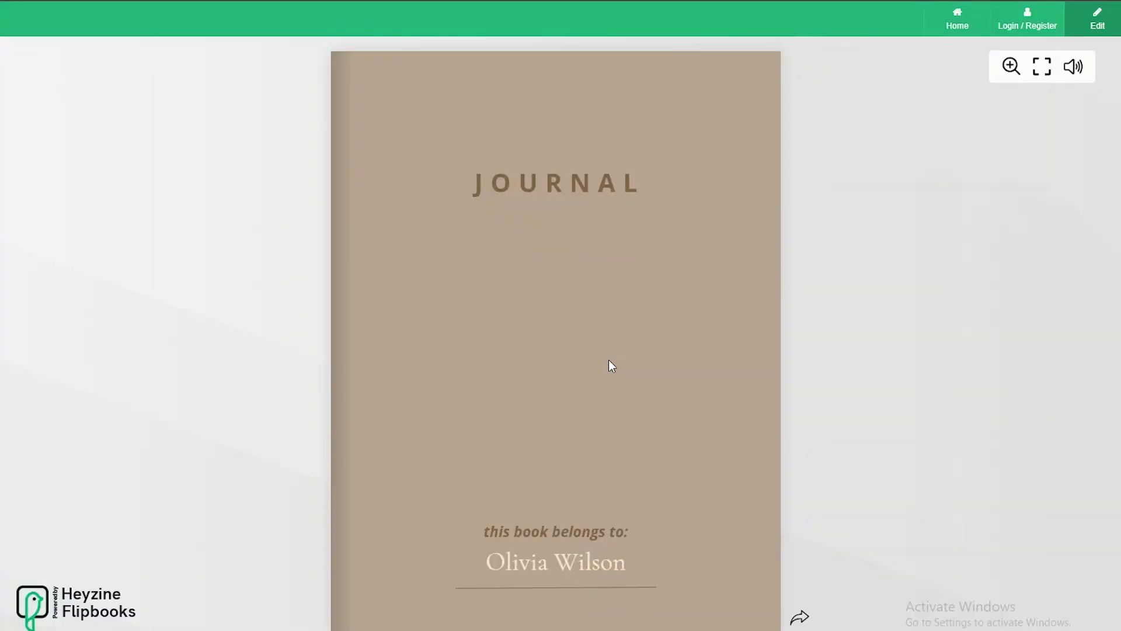
Leaf through the new Heyzine flipbook from its cover to examine the page spreads and added Notes pages
{"action": "left_click", "coordinate": [609, 360]}
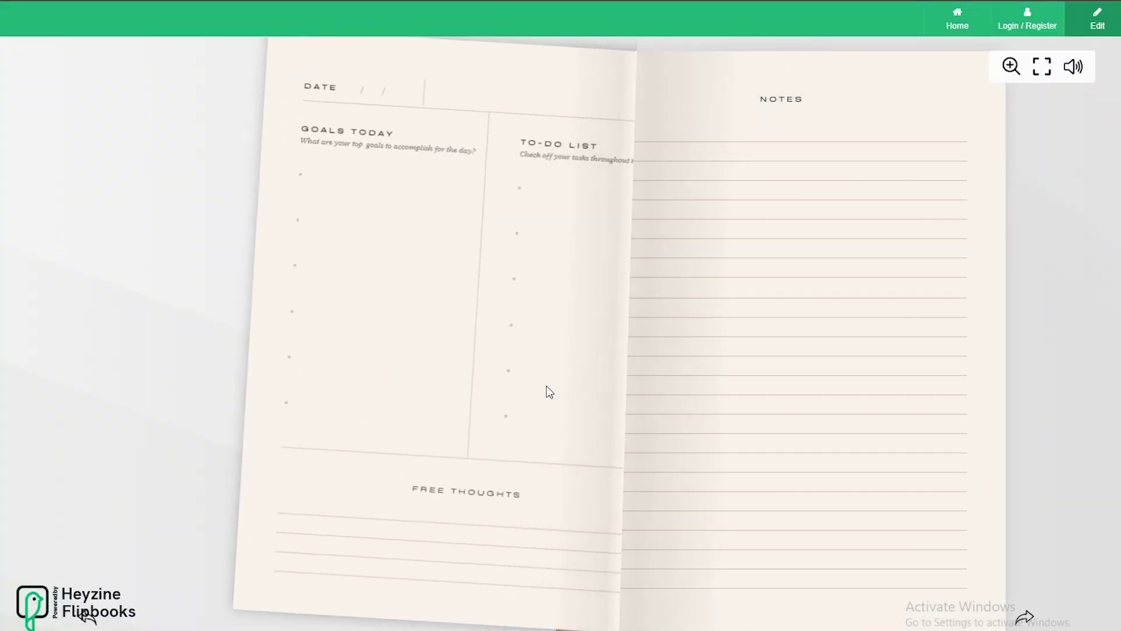
{"action": "left_click", "coordinate": [544, 388]}
{"action": "left_click", "coordinate": [541, 388]}
{"action": "left_click", "coordinate": [540, 388]}
{"action": "left_click", "coordinate": [536, 392]}
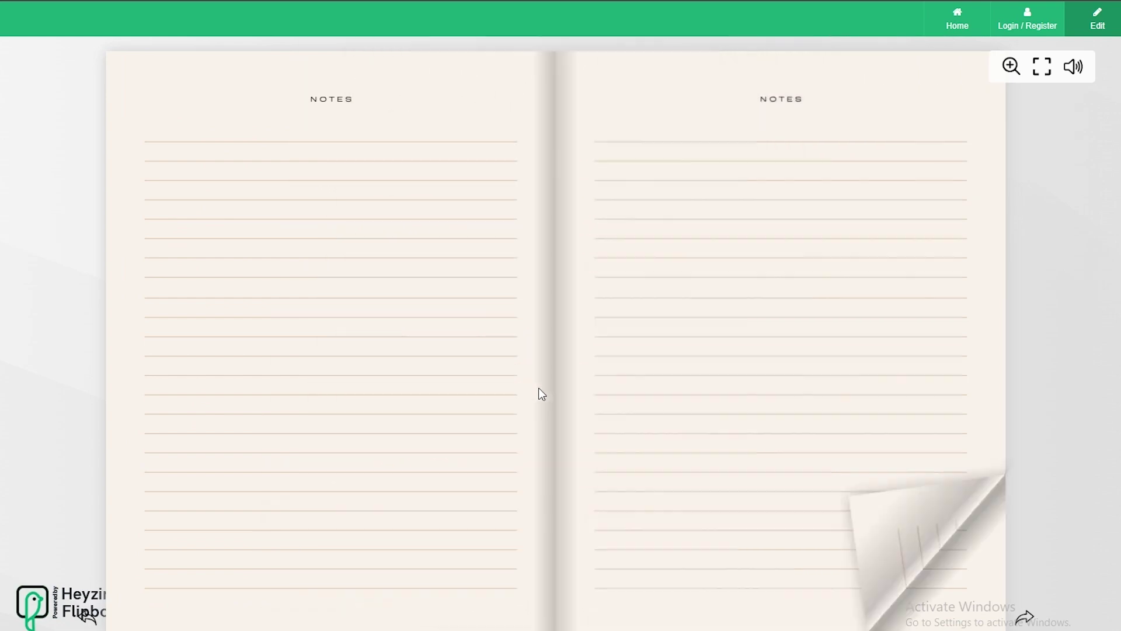
{"action": "left_click", "coordinate": [534, 393]}
{"action": "left_click", "coordinate": [531, 389]}
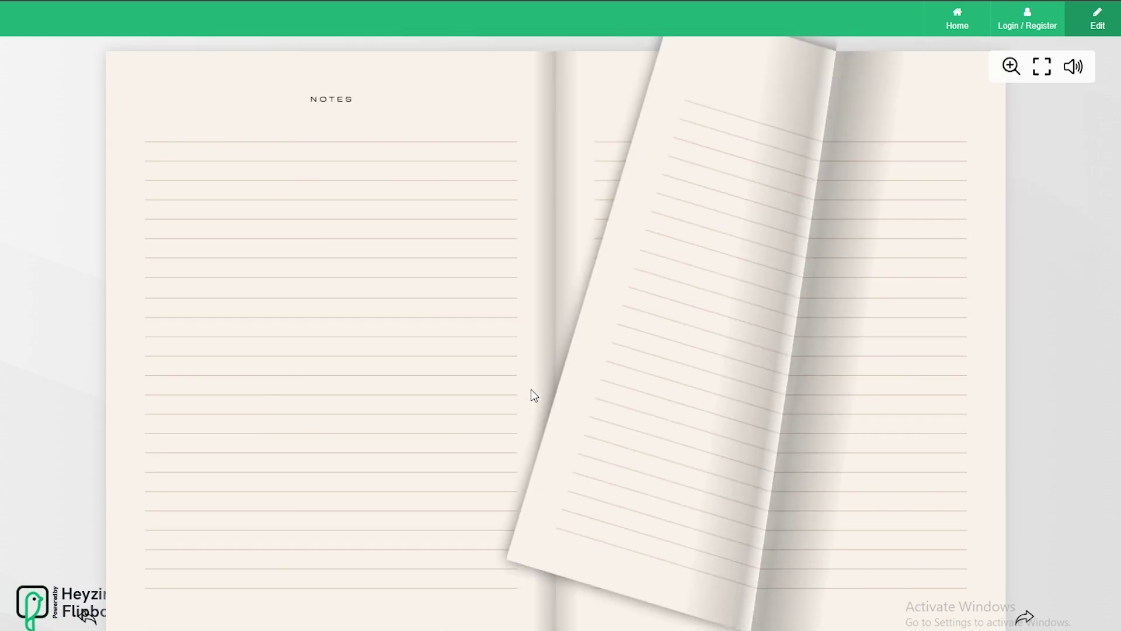
{"action": "left_click", "coordinate": [519, 389]}
Turn on Pages edges for the new flipbook and close its page effect settings
{"action": "left_click", "coordinate": [340, 626]}
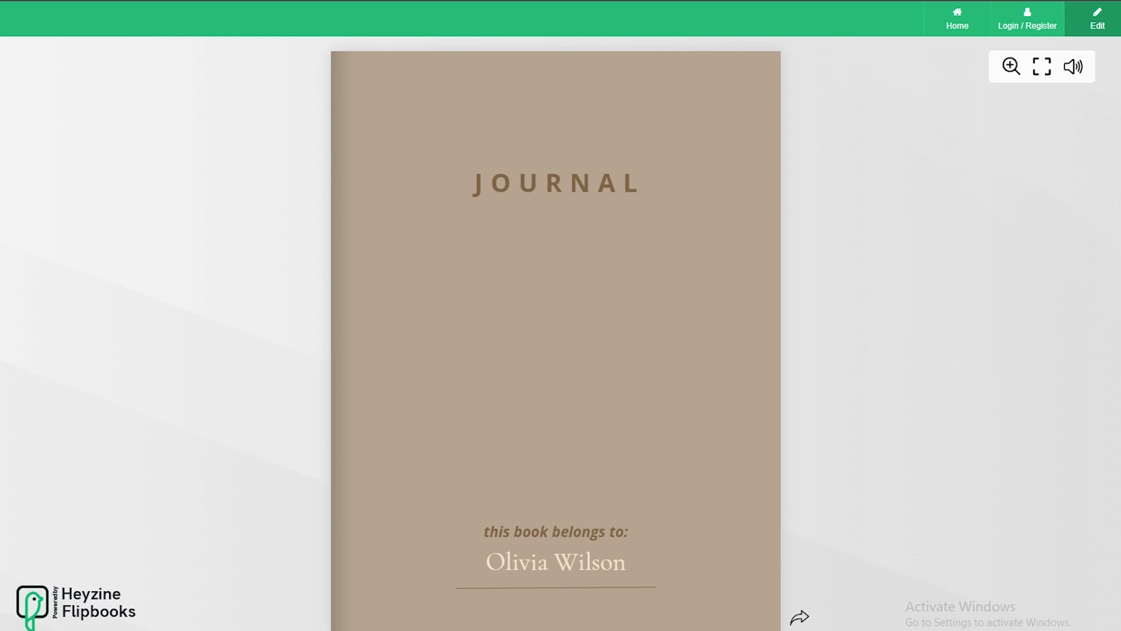
{"action": "left_click", "coordinate": [134, 242]}
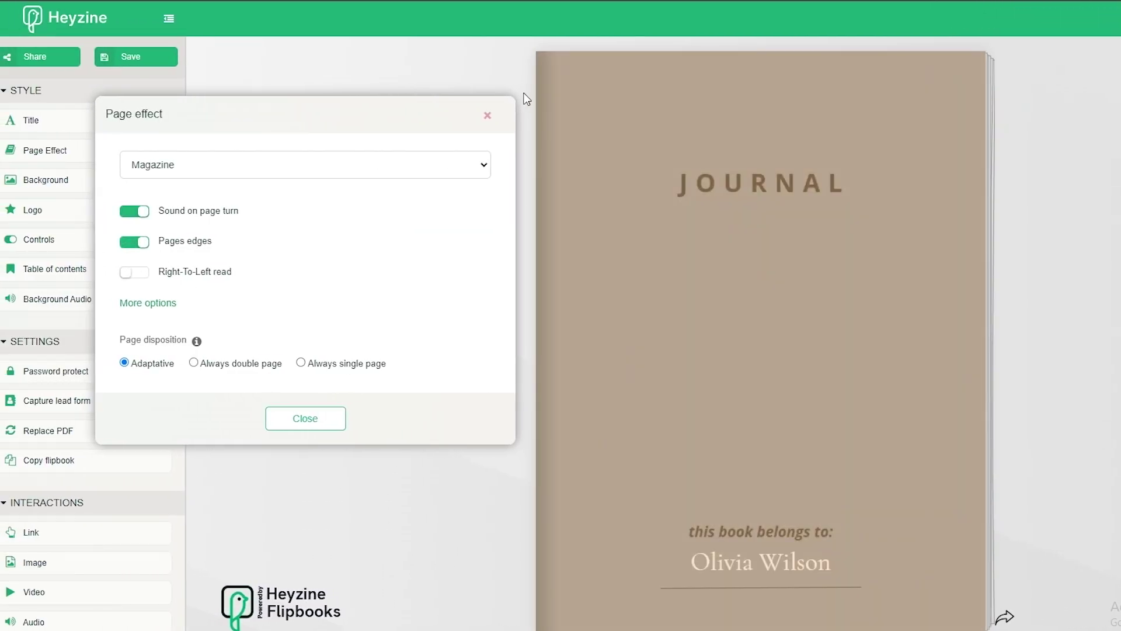
{"action": "left_click", "coordinate": [487, 115]}
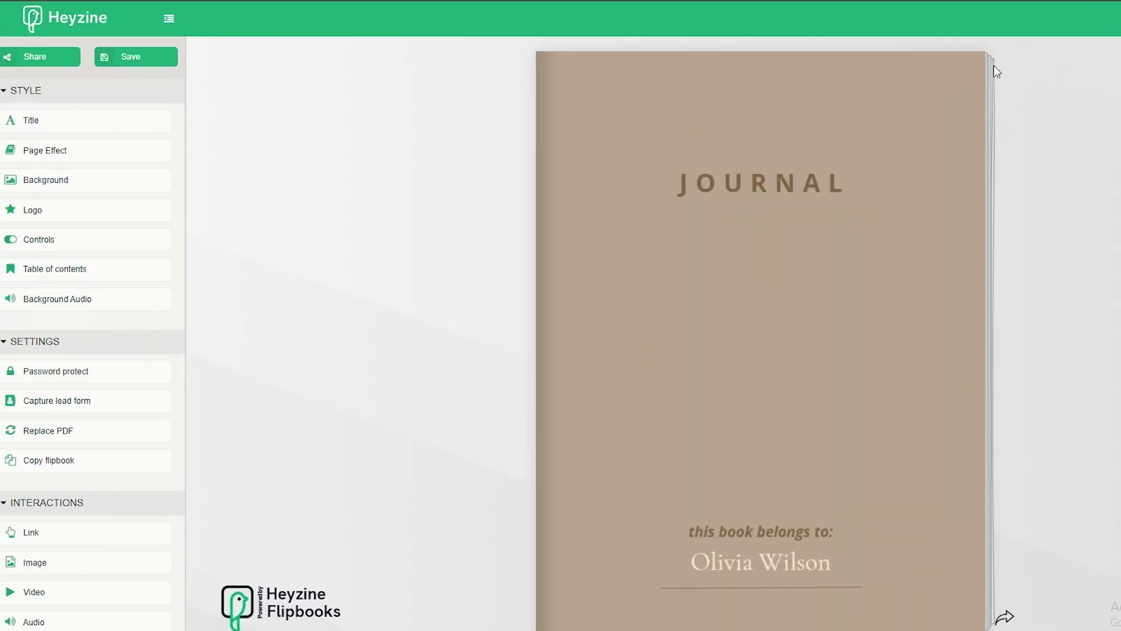